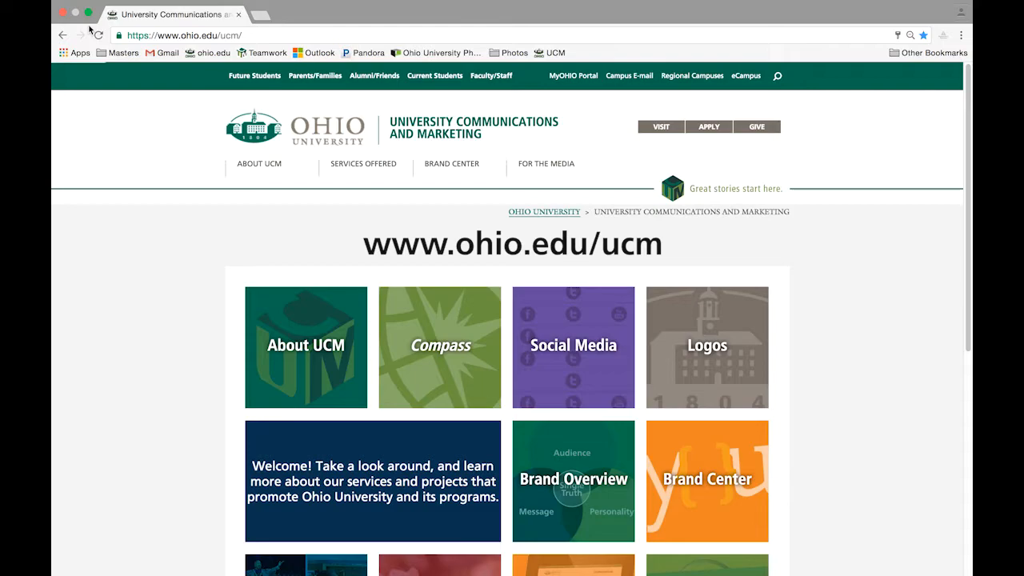
# Step: Open the Design Templates page from the Brand Toolkit and expand its Postcards category
pyautogui.click(459, 168)
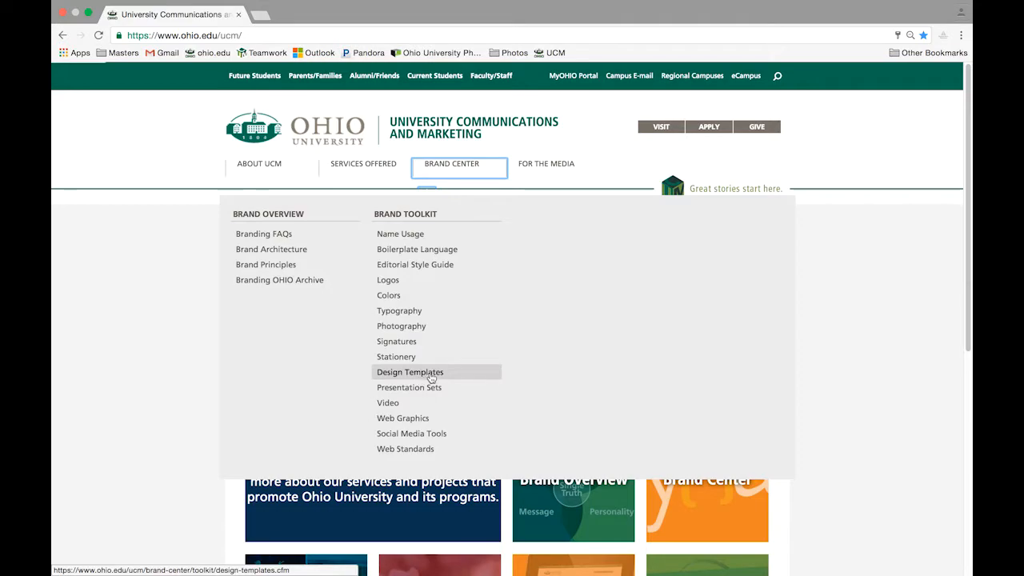
pyautogui.click(430, 379)
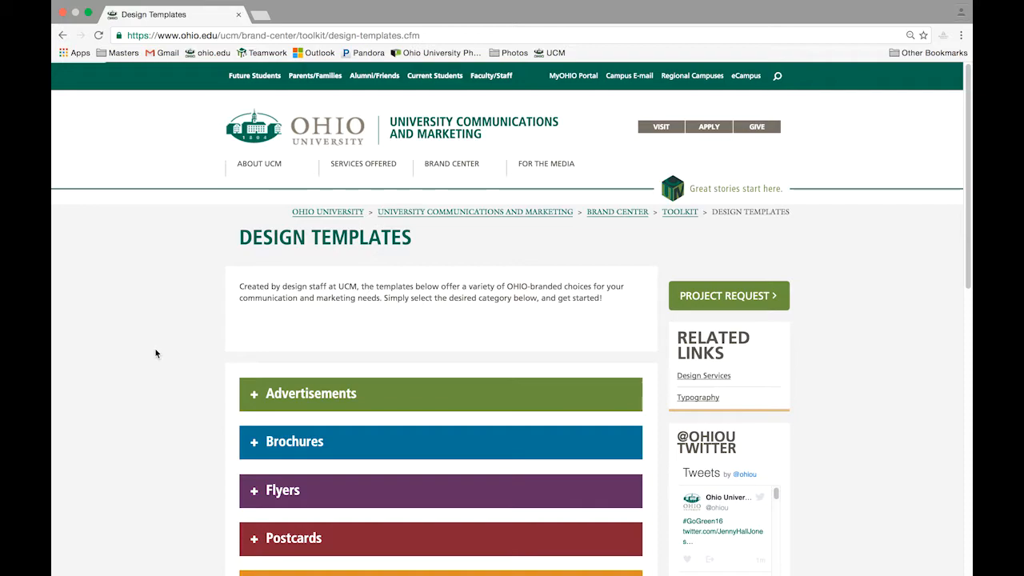
pyautogui.scroll(-3, 156, 353)
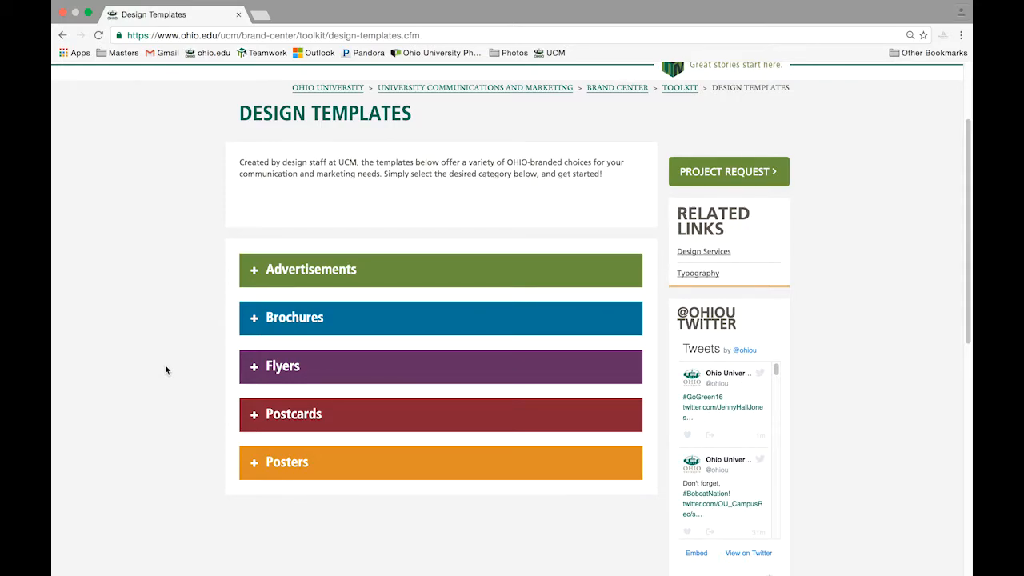
pyautogui.click(299, 417)
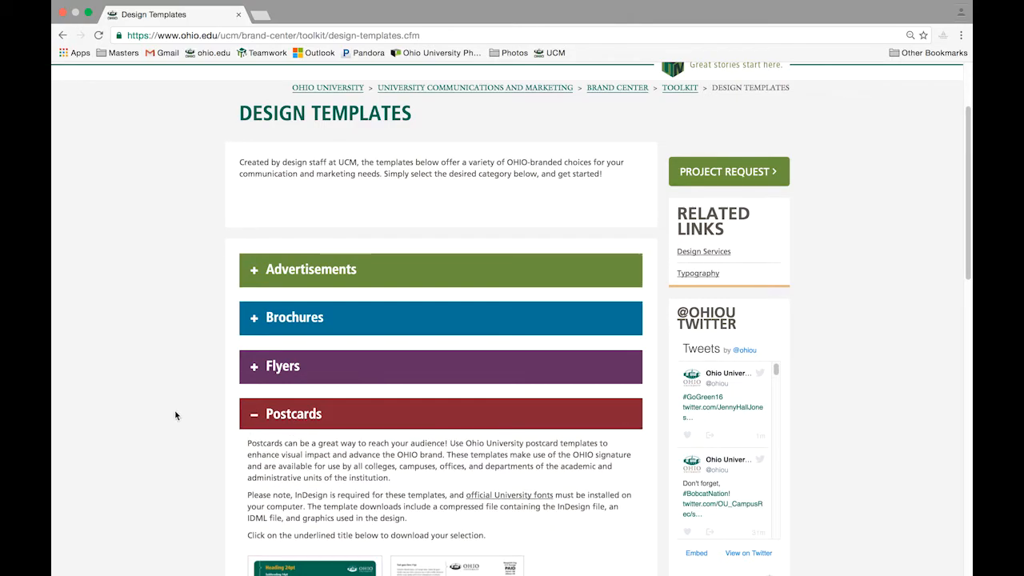
# Step: Download the OHIO Green Postcard template
pyautogui.scroll(-1, 176, 415)
pyautogui.scroll(-5, 176, 415)
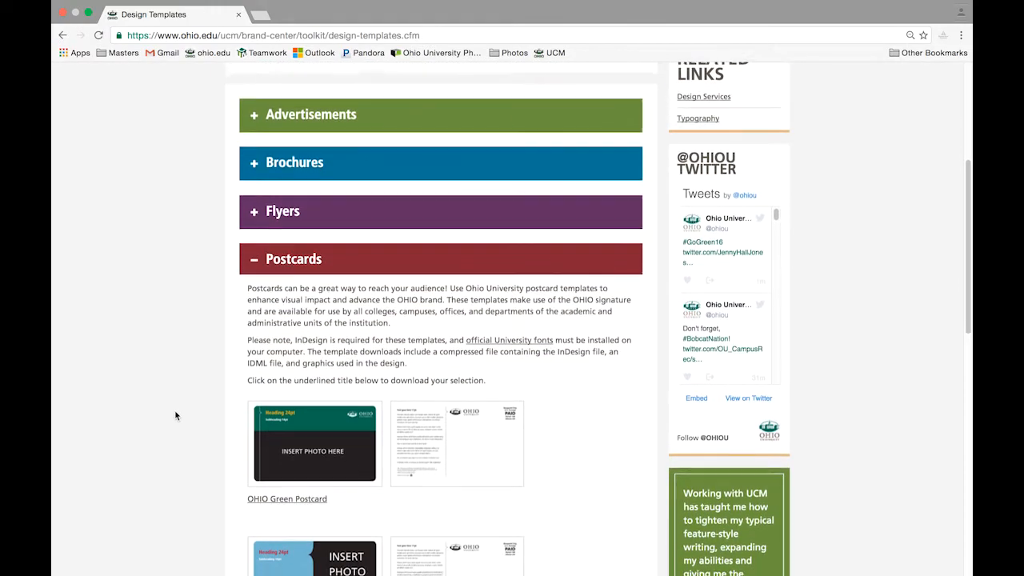
pyautogui.scroll(-4, 176, 416)
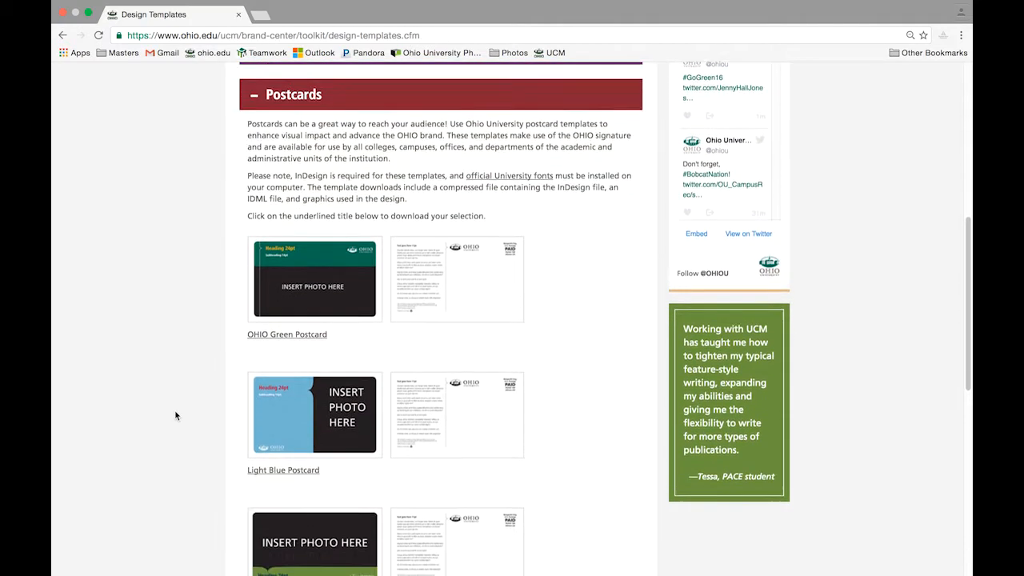
pyautogui.scroll(-1, 175, 415)
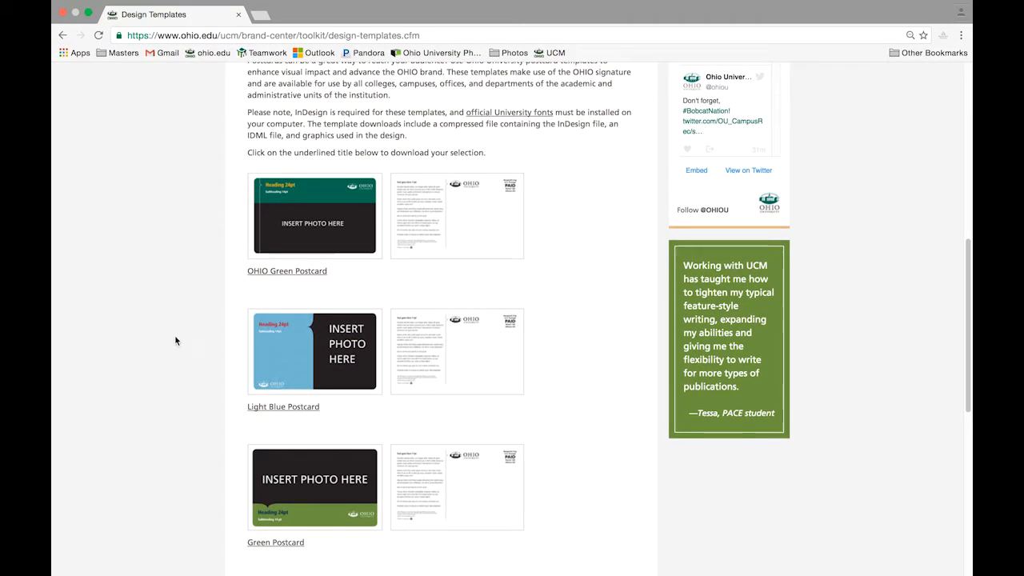
pyautogui.click(286, 271)
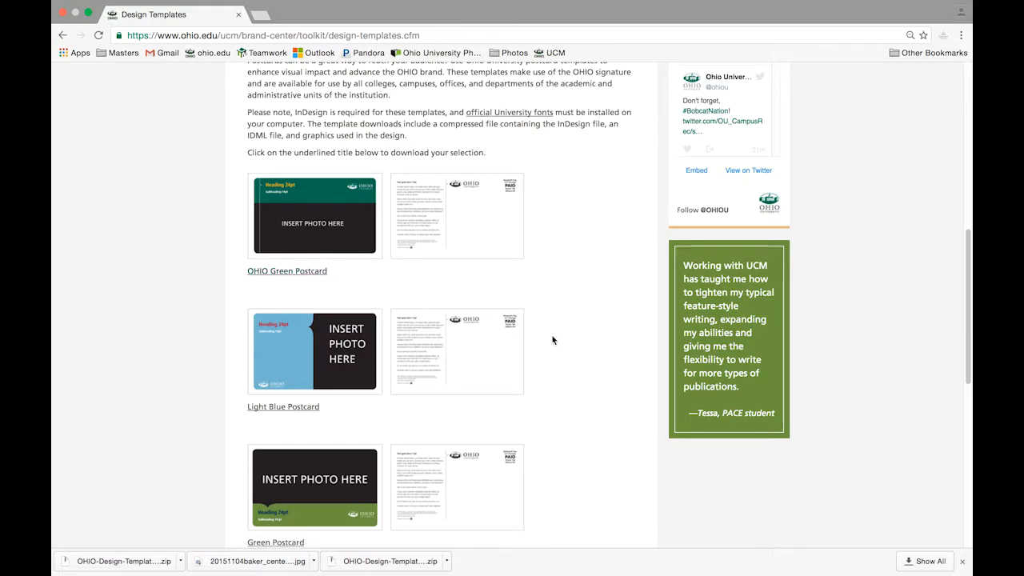
# Step: Unpack the downloaded OHIO-Design-Templates-Postcard-OHIO-Green (3).zip and open PC_03.indd in InDesign
pyautogui.moveTo(560, 573)
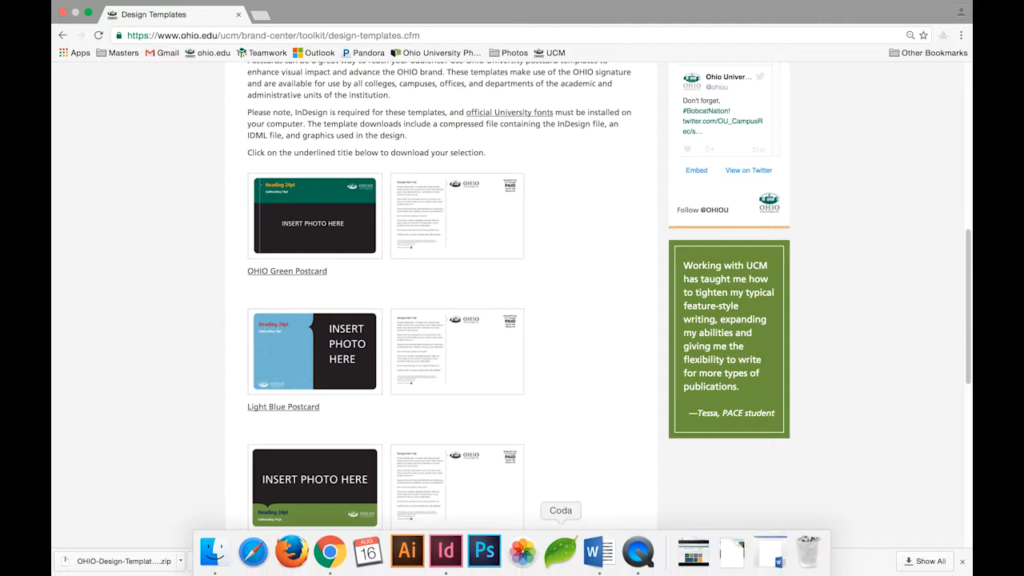
pyautogui.click(733, 561)
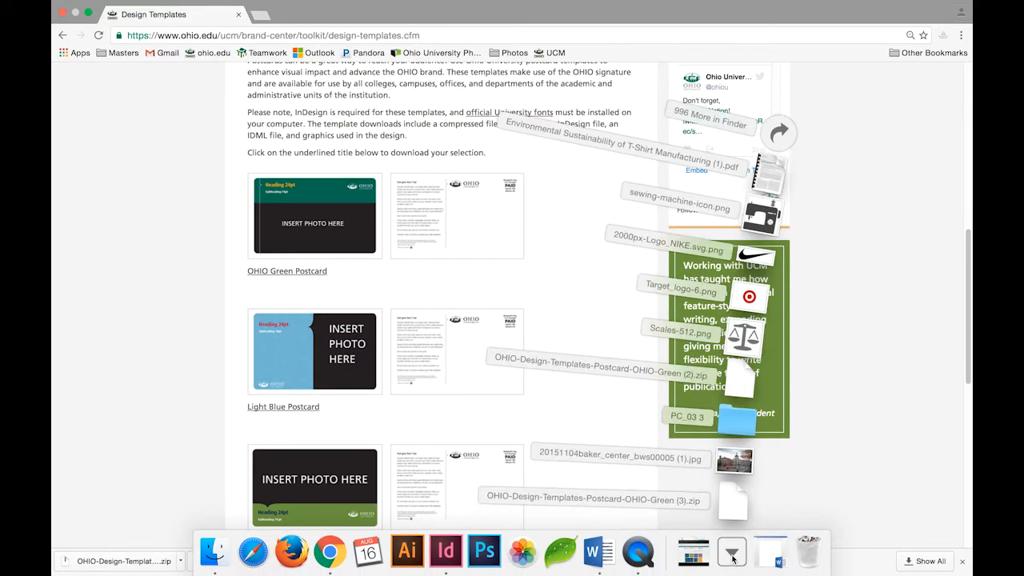
pyautogui.click(733, 499)
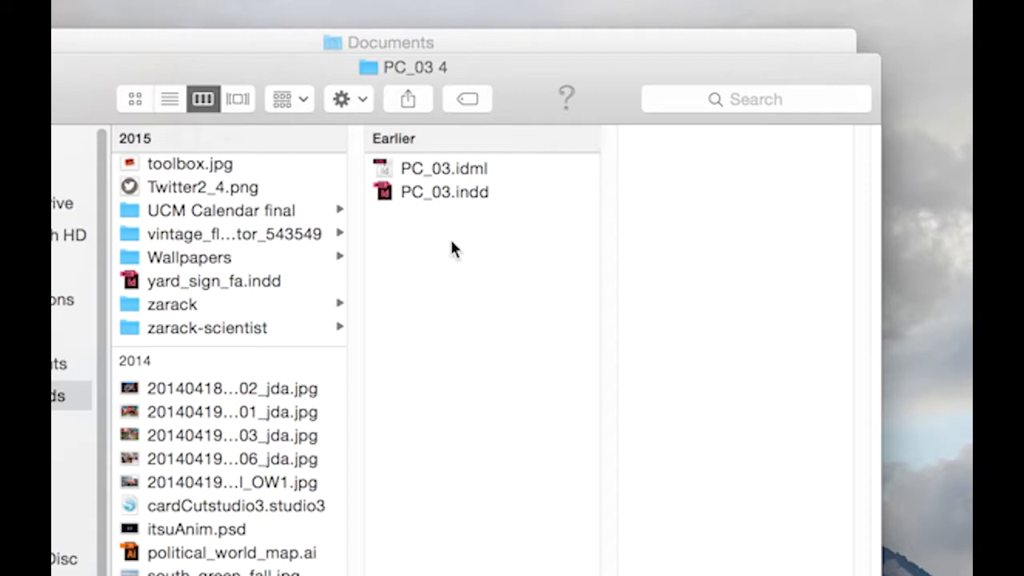
pyautogui.doubleClick(464, 192)
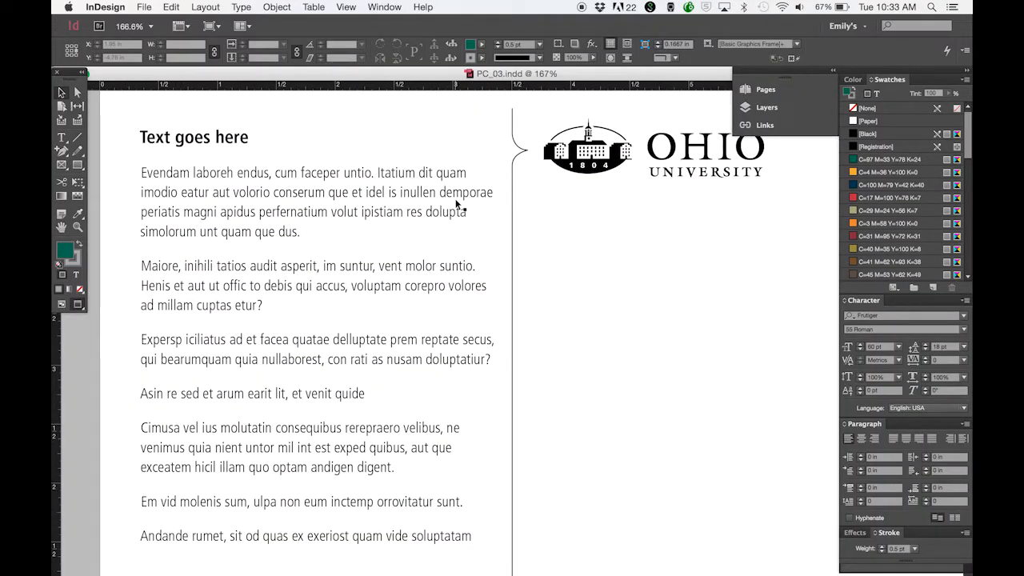
# Step: Change the font style of the heading on the postcard's photo side to Frutiger 55 Roman
pyautogui.scroll(10, 455, 200)
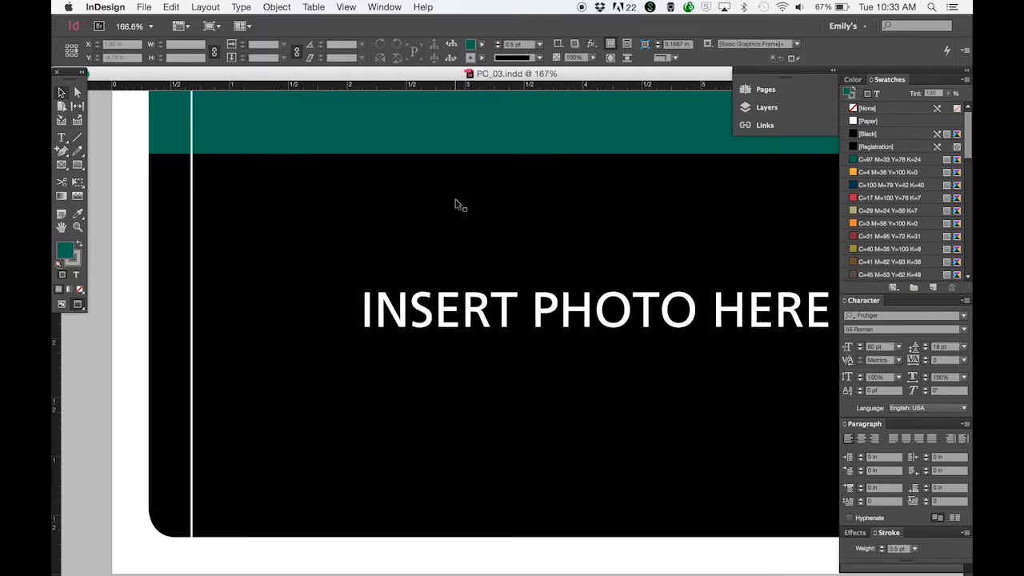
pyautogui.press('super+minus')
pyautogui.press('super+minus')
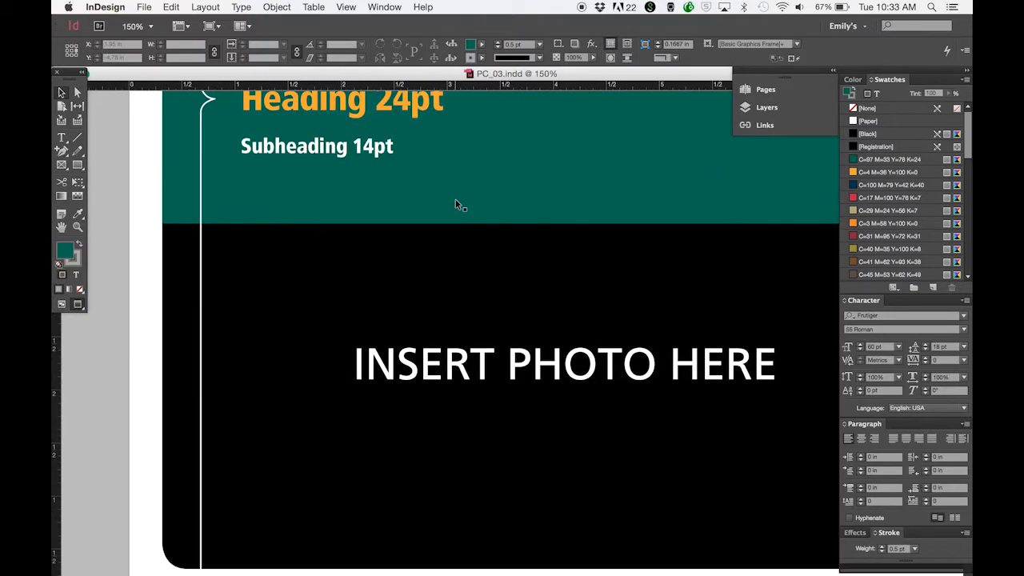
pyautogui.press('super+minus')
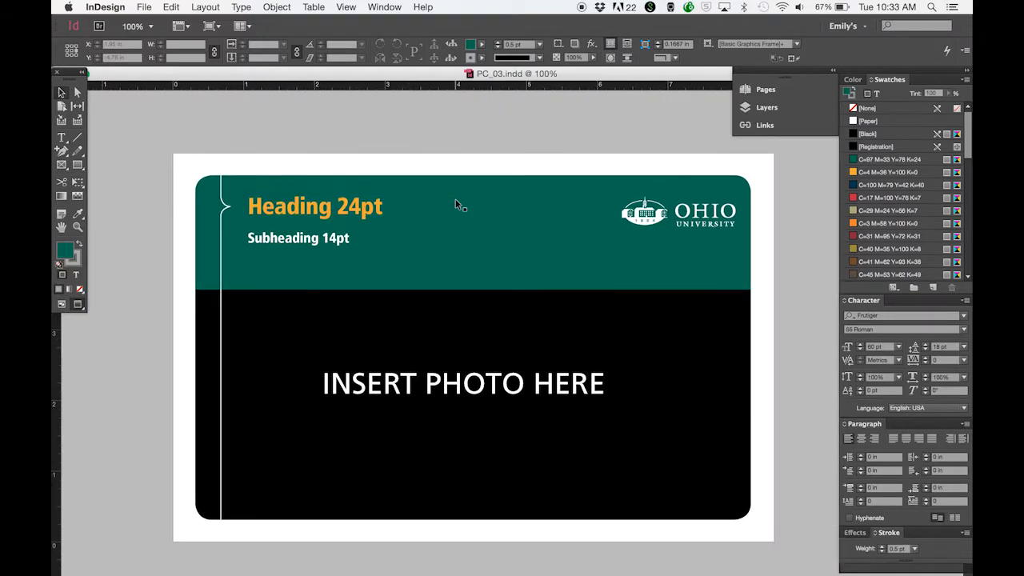
pyautogui.scroll(-1, 456, 204)
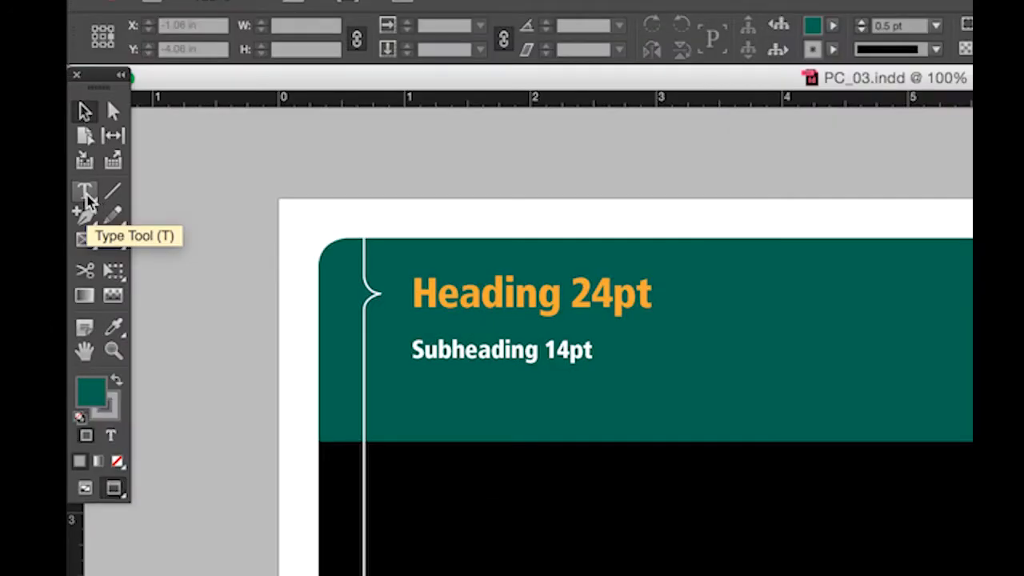
pyautogui.click(87, 197)
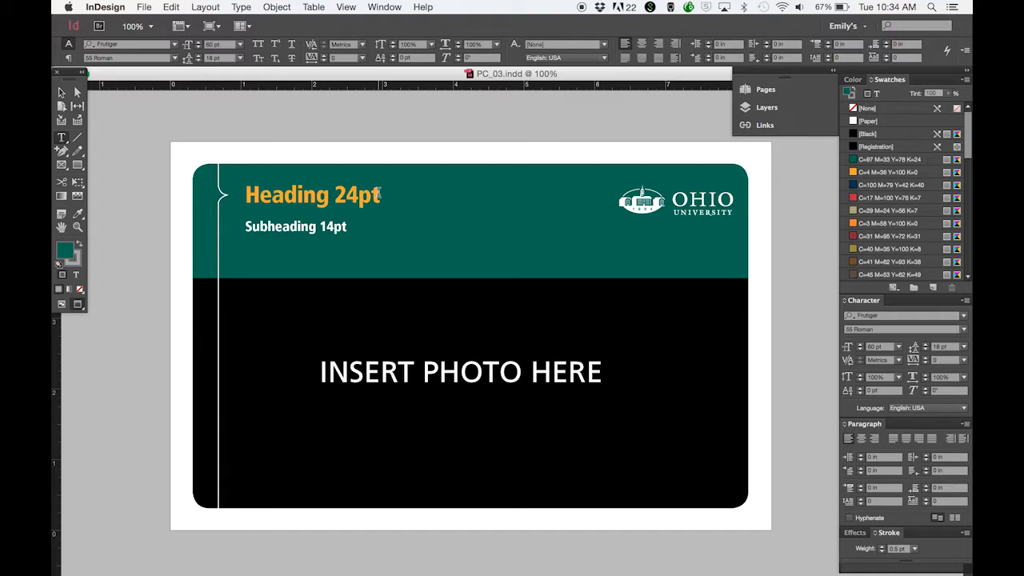
pyautogui.moveTo(380, 193); pyautogui.dragTo(238, 181)
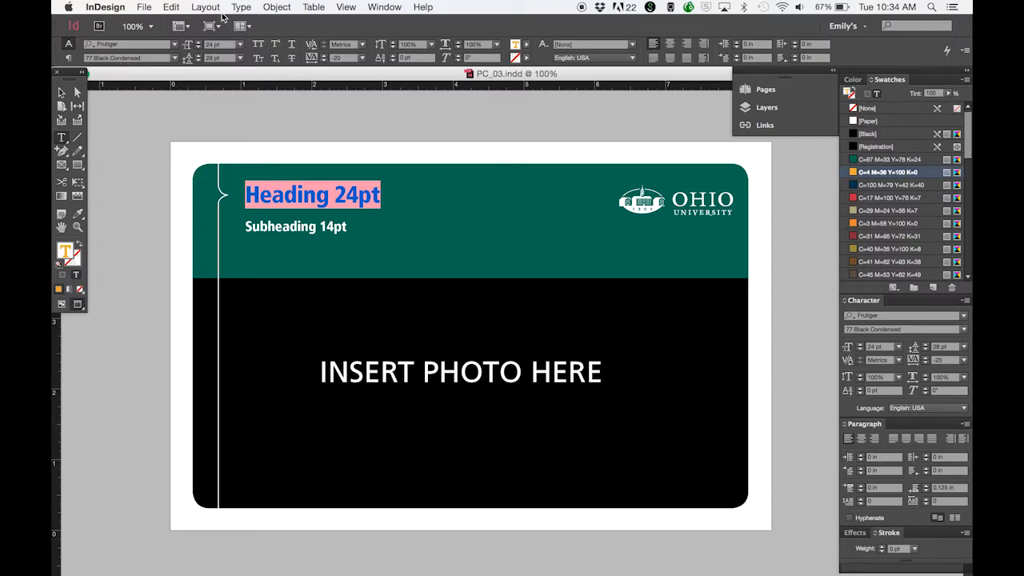
pyautogui.click(175, 46)
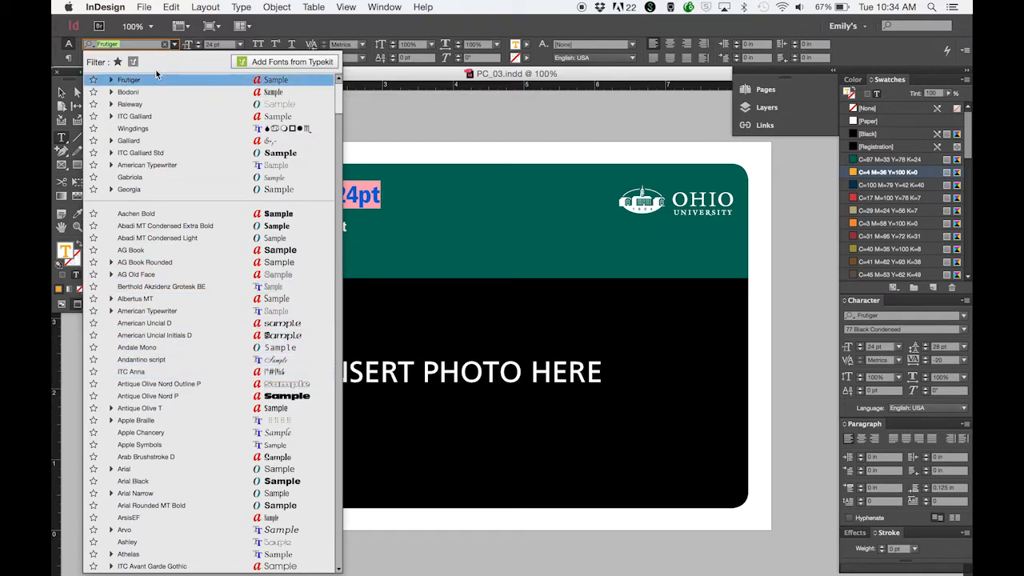
pyautogui.click(176, 46)
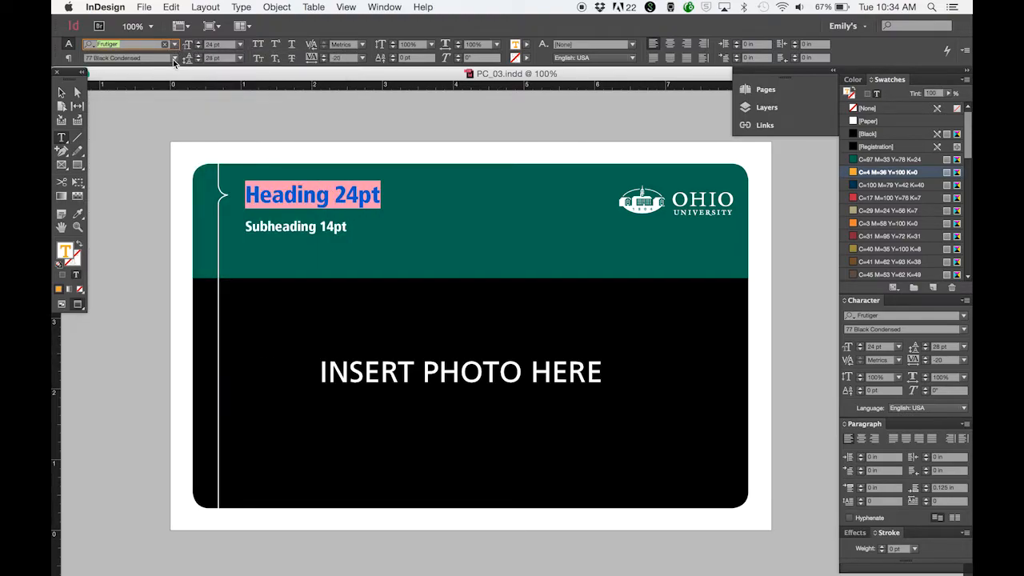
pyautogui.click(174, 59)
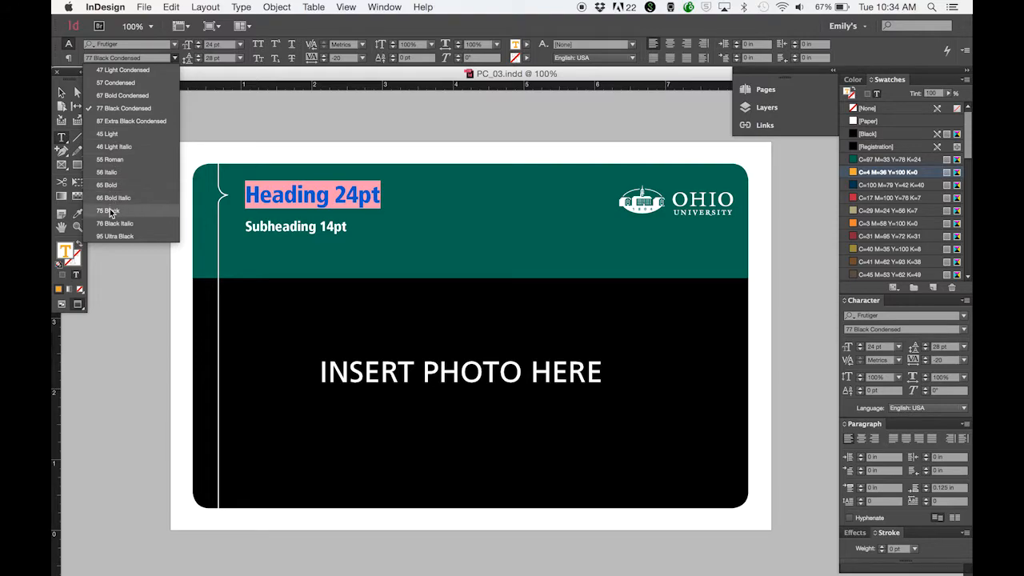
pyautogui.click(112, 159)
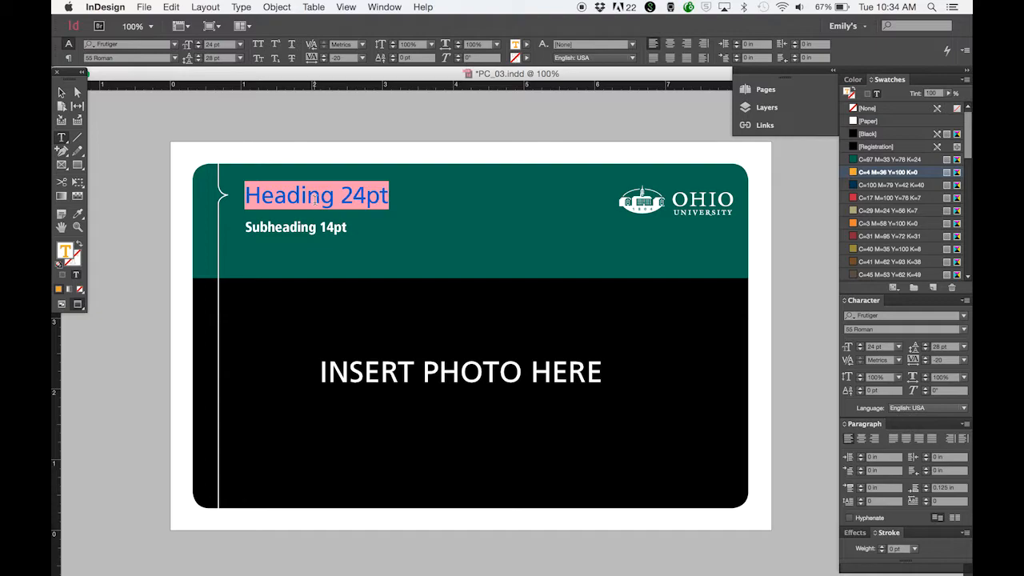
# Step: Set the selected heading's font size to 32 pt and deselect its text frame
pyautogui.click(239, 45)
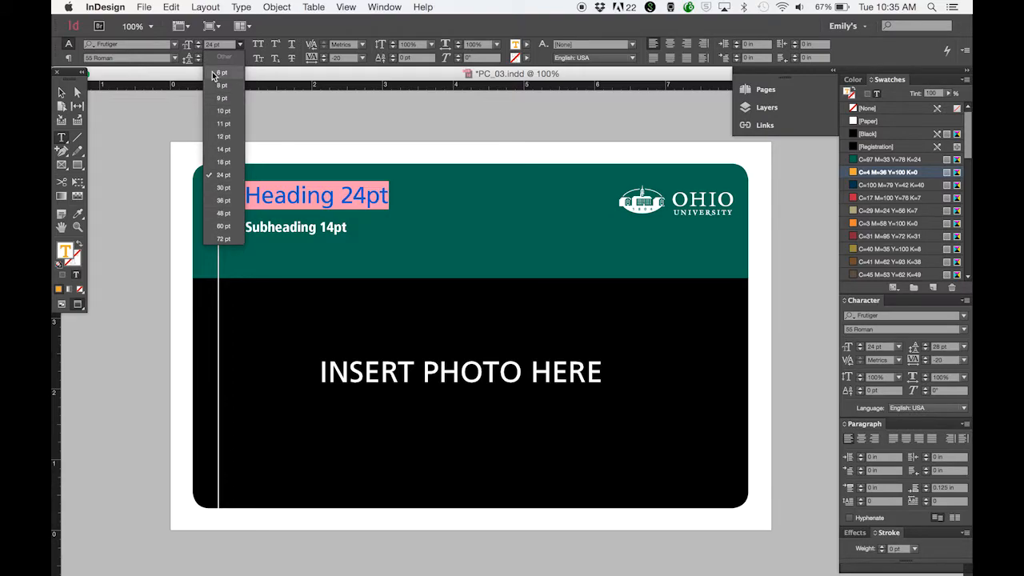
pyautogui.click(213, 46)
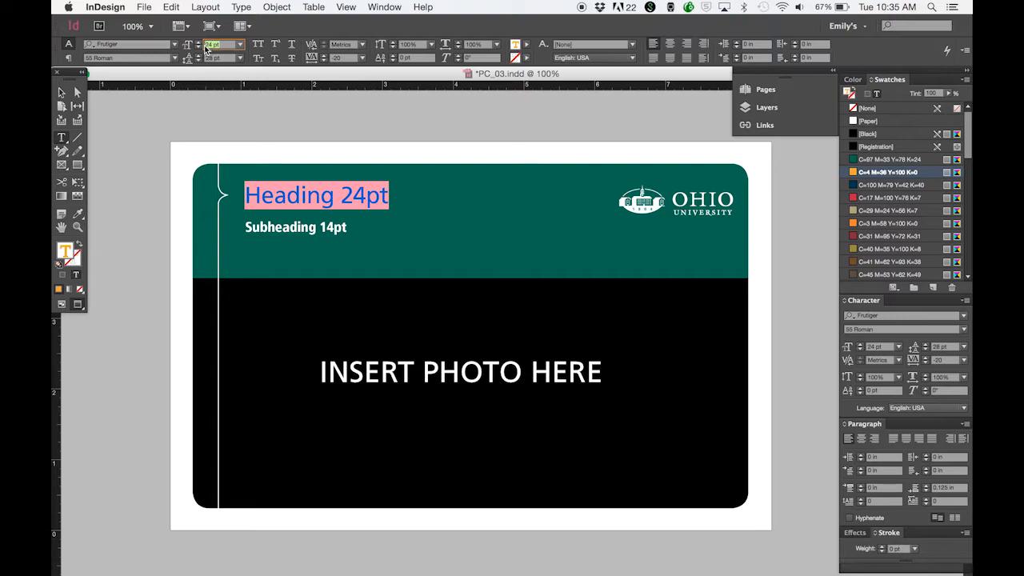
pyautogui.write('32')
pyautogui.press('Tab')
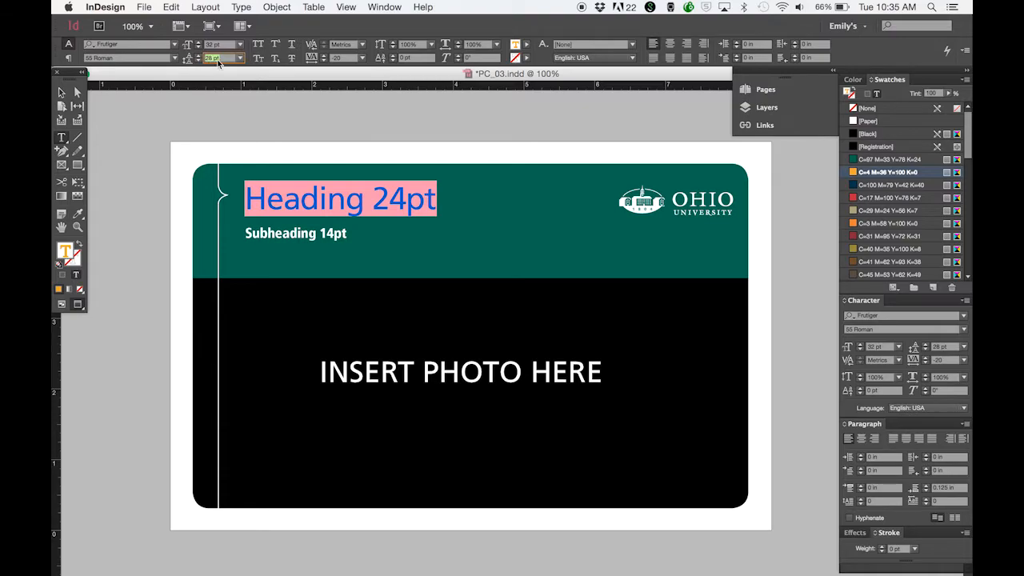
pyautogui.click(365, 198)
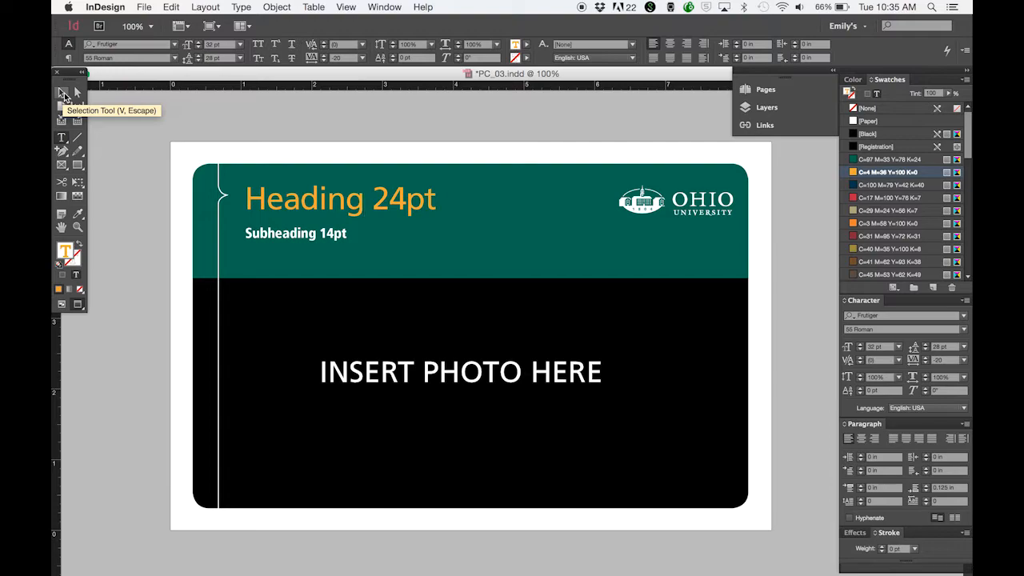
pyautogui.click(63, 95)
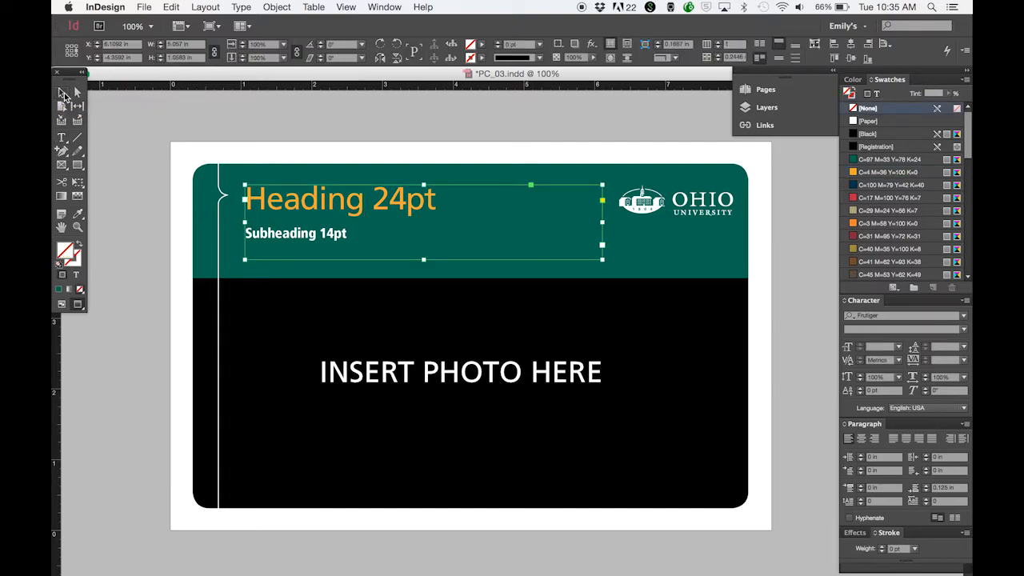
pyautogui.click(229, 130)
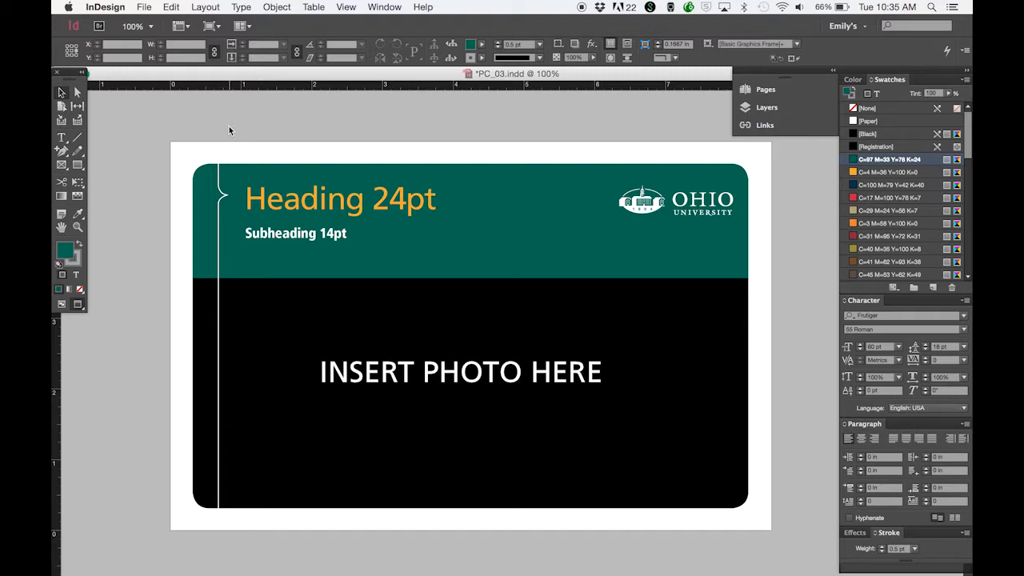
# Step: Switch to Google Chrome and open the Campus Beauty gallery on the Ohio University photo site
pyautogui.moveTo(335, 551)
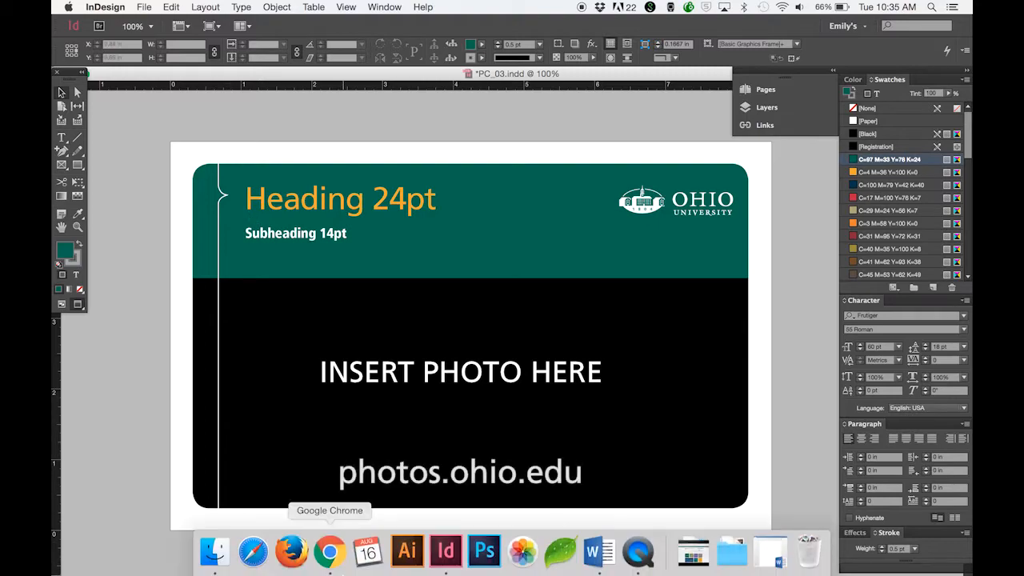
pyautogui.click(328, 551)
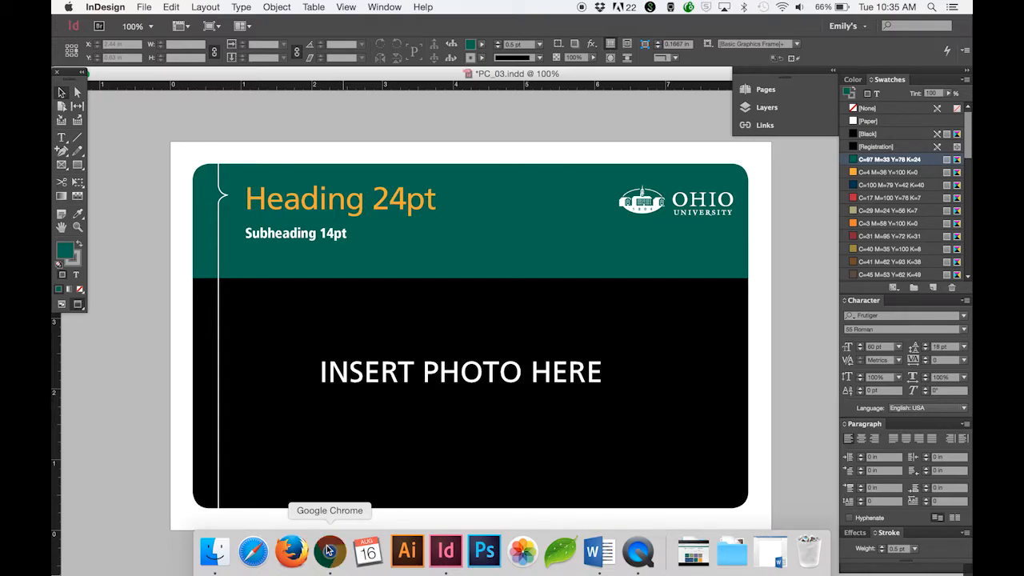
pyautogui.click(436, 53)
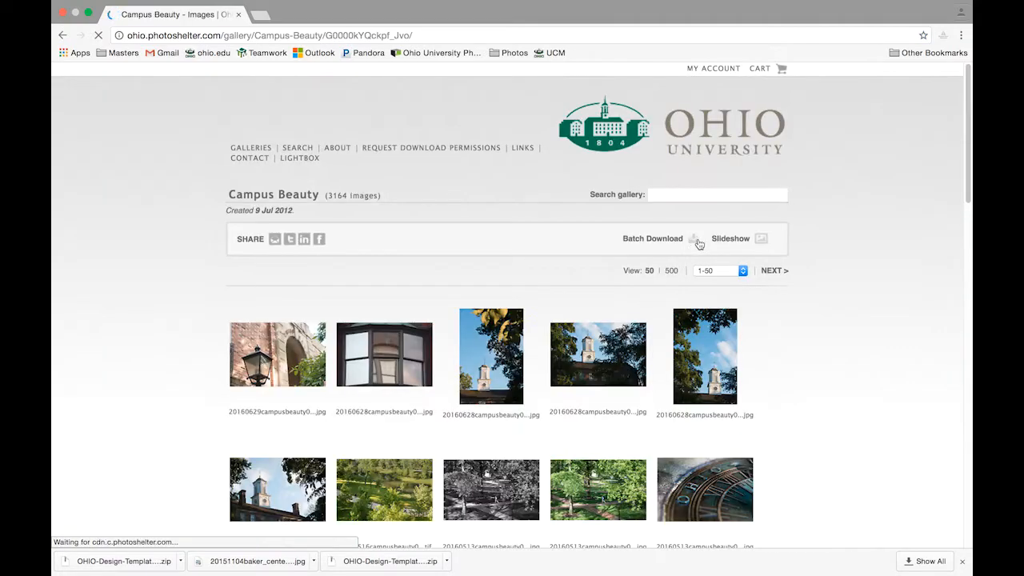
# Step: Find the 20151104baker_center_bws00005.jpg photo in the Campus Beauty gallery and open its image page
pyautogui.scroll(-5, 502, 409)
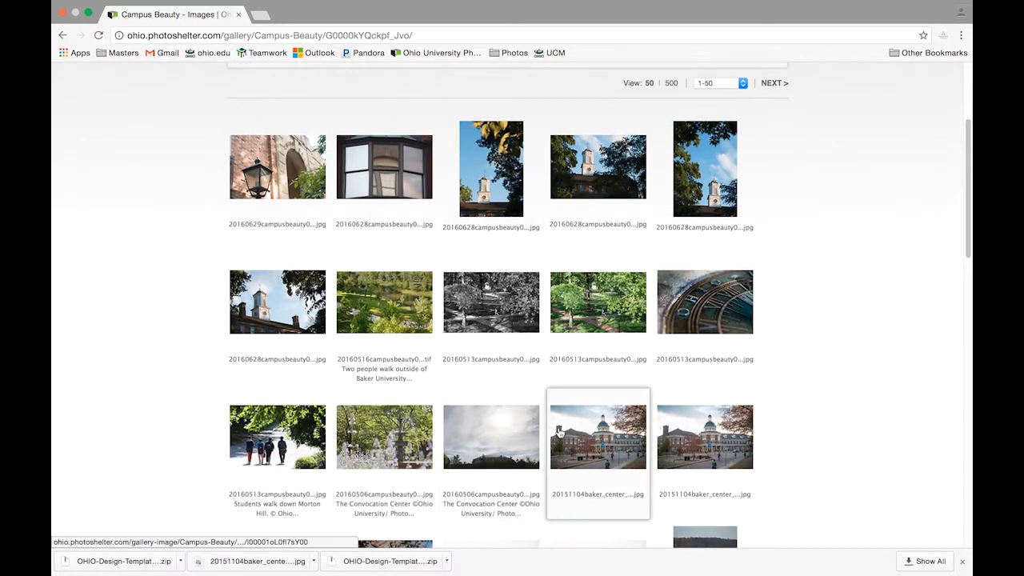
pyautogui.scroll(-3, 560, 434)
pyautogui.moveTo(557, 351)
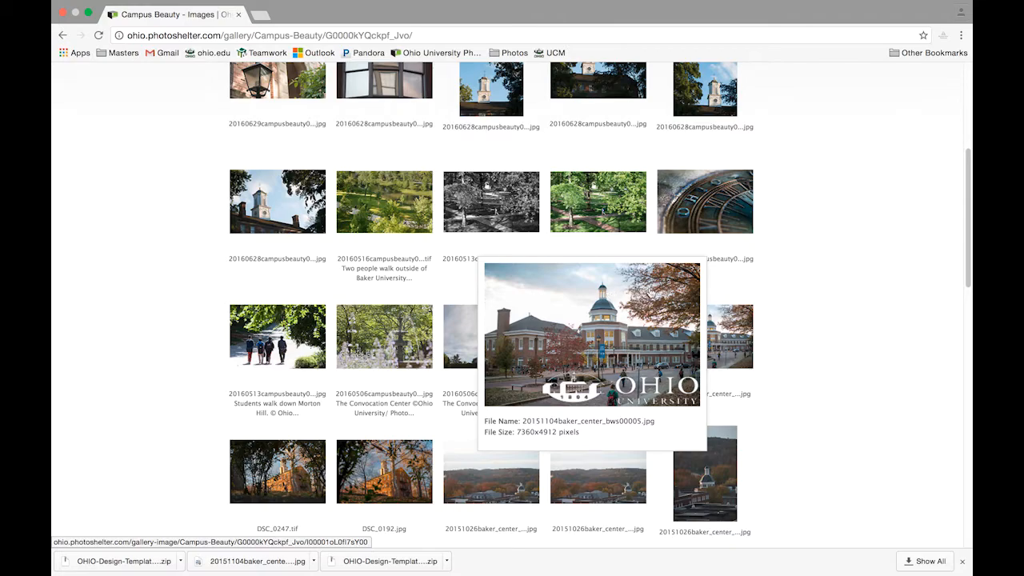
pyautogui.click(600, 335)
# Step: Download the Baker Center photo as the original file (7360x4912) and switch back to InDesign
pyautogui.scroll(-2, 594, 273)
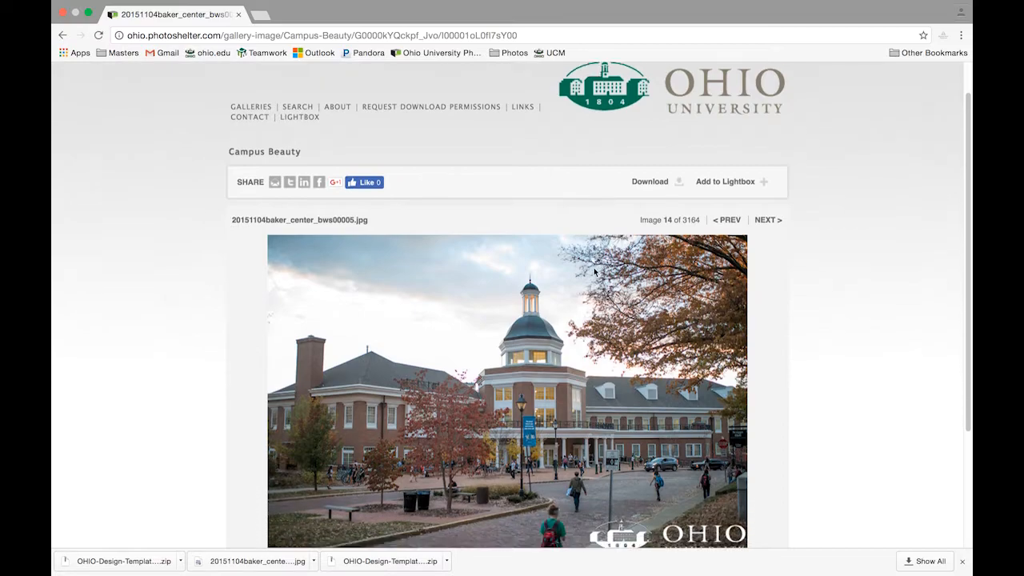
pyautogui.scroll(-1, 594, 272)
pyautogui.click(652, 134)
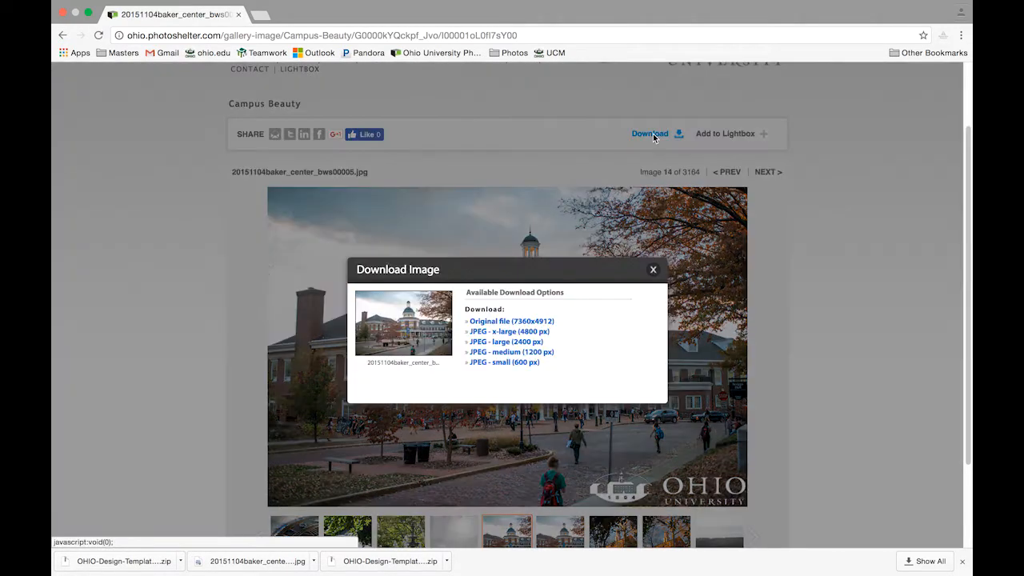
pyautogui.click(536, 323)
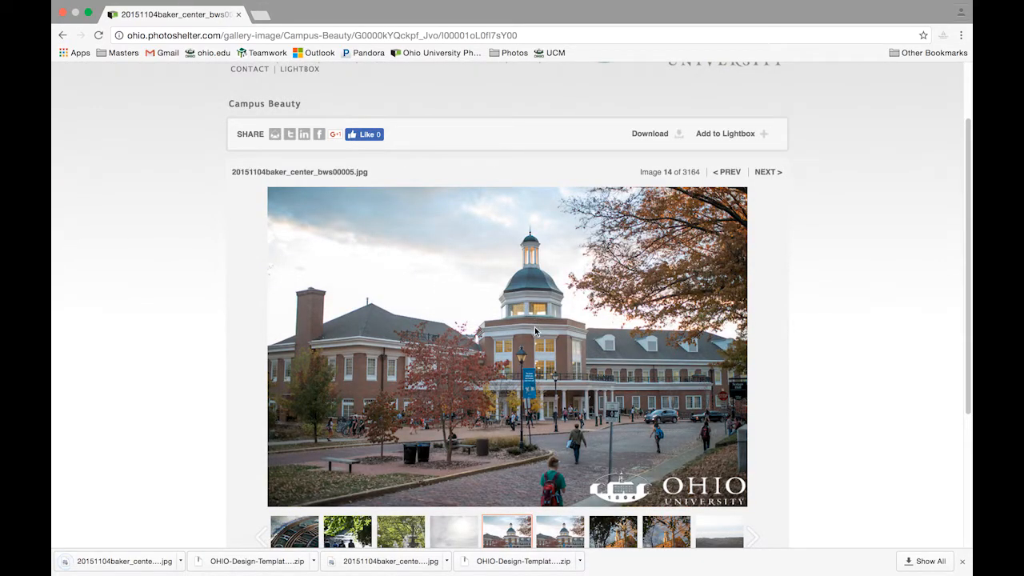
pyautogui.click(446, 552)
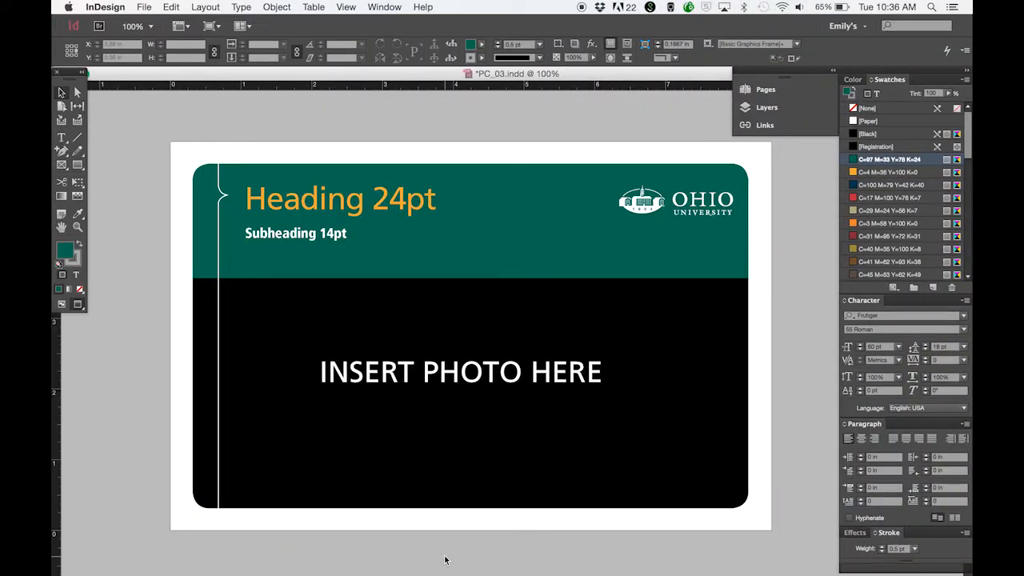
pyautogui.click(145, 7)
pyautogui.click(194, 160)
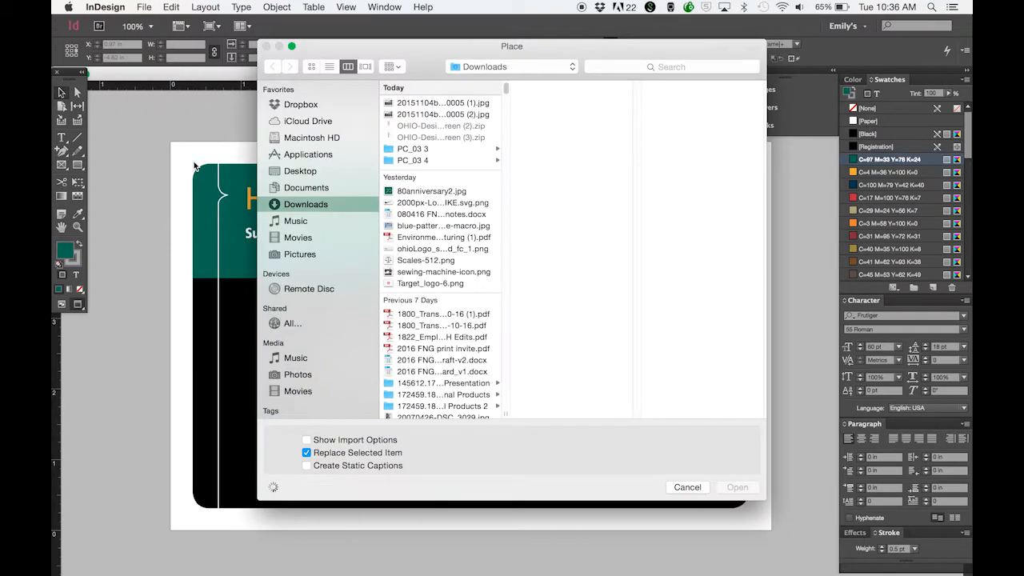
pyautogui.click(453, 102)
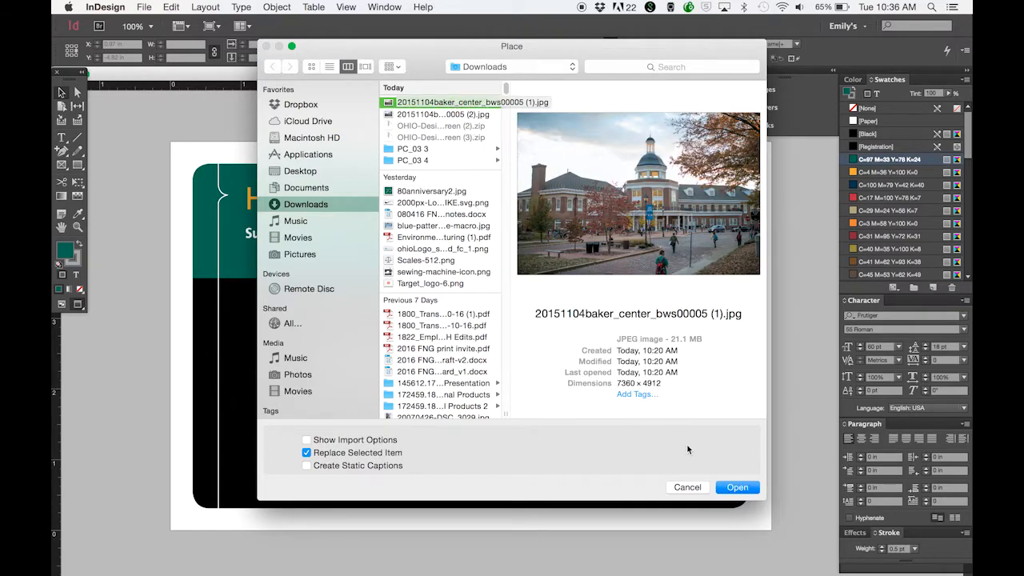
pyautogui.click(742, 488)
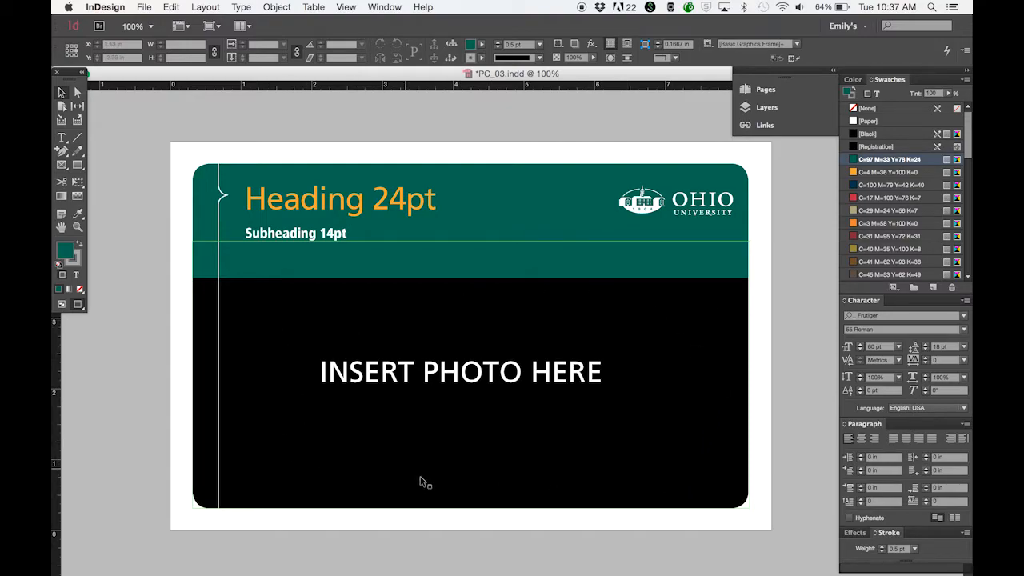
# Step: Place 20151104baker_center_bws00005 (1).jpg into the black photo frame and fit it to fill the frame proportionally
pyautogui.click(569, 494)
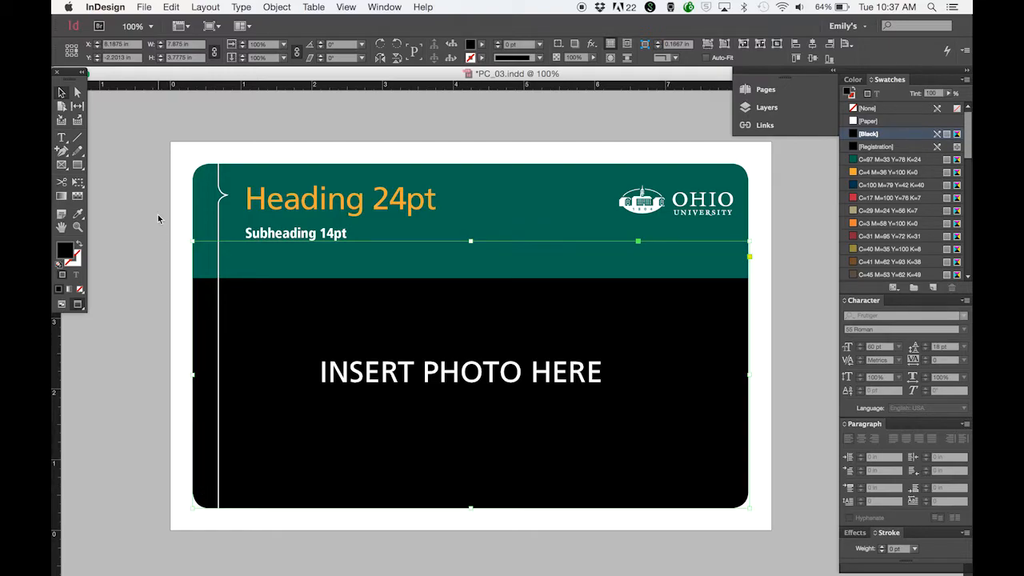
pyautogui.click(142, 6)
pyautogui.click(164, 159)
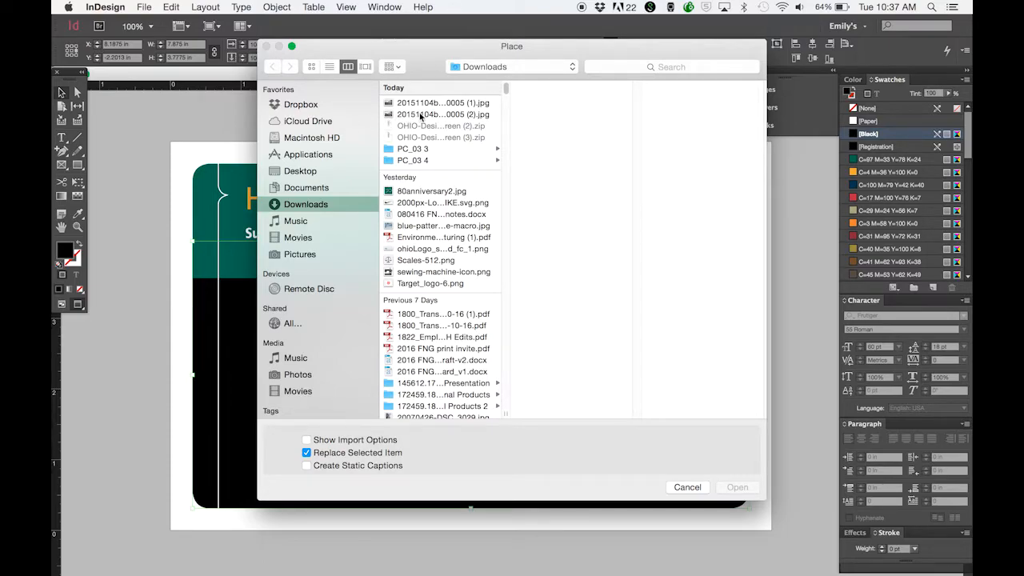
pyautogui.click(446, 106)
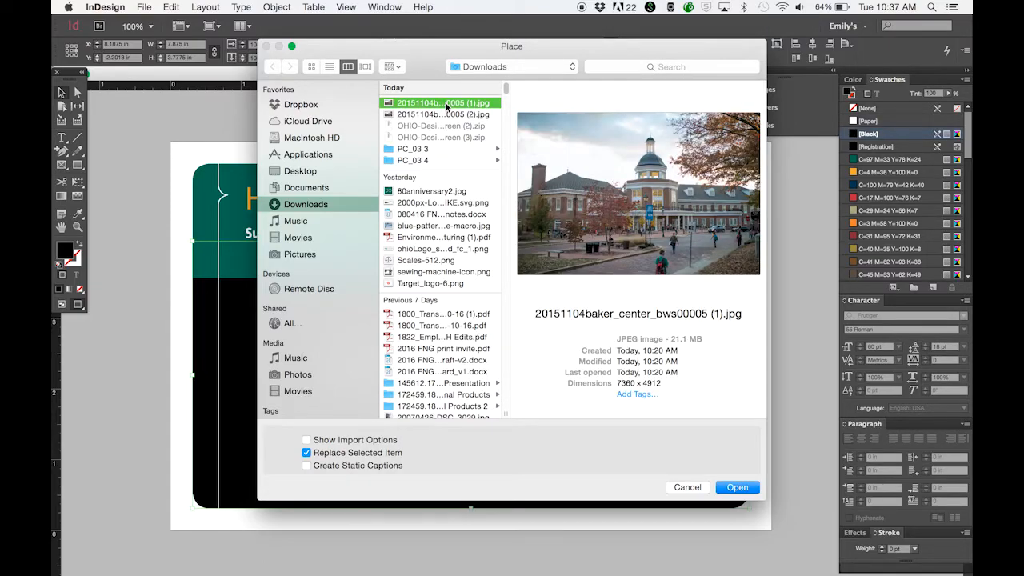
pyautogui.click(738, 487)
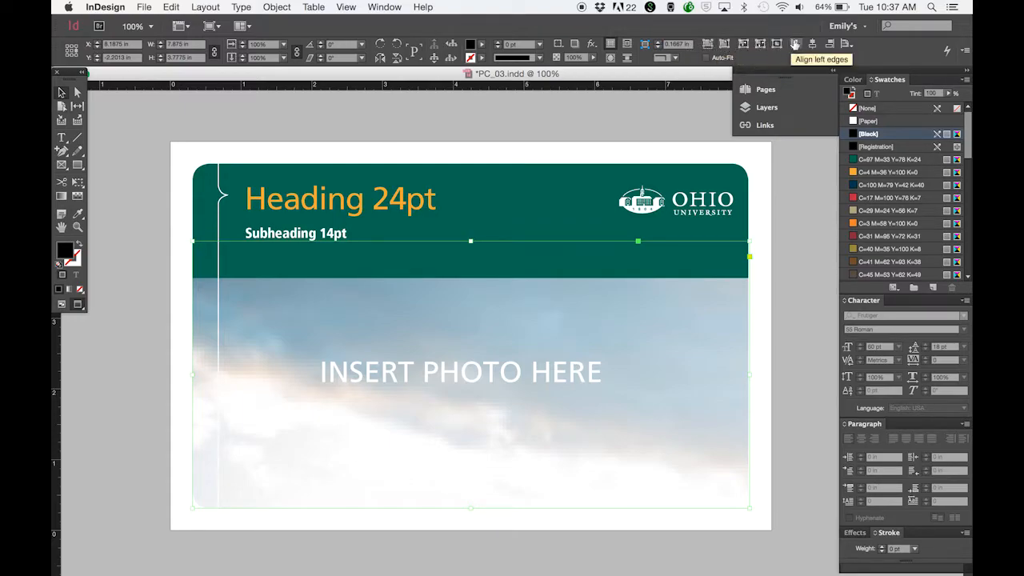
pyautogui.click(707, 49)
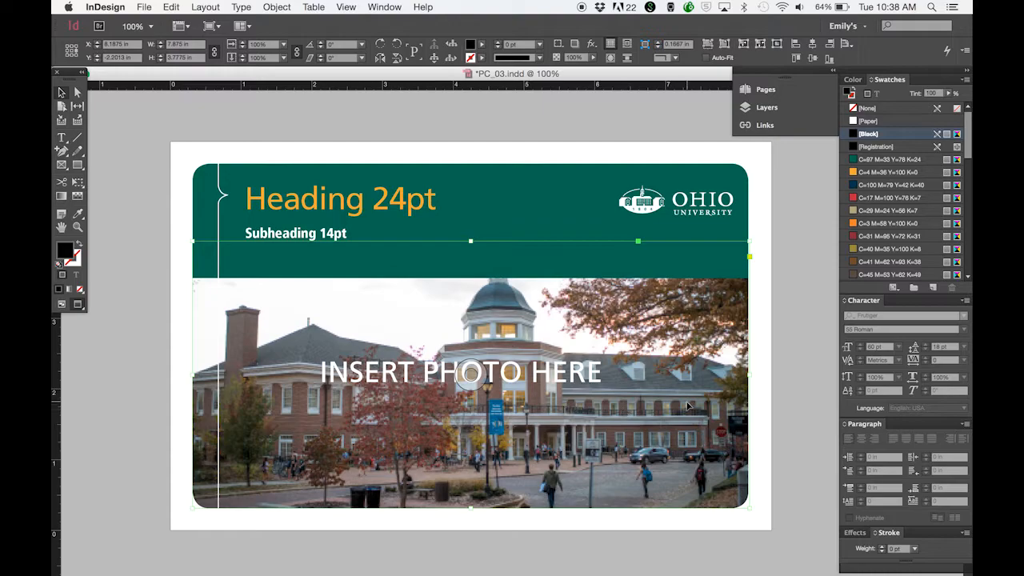
# Step: Enlarge the photo inside its frame to about 36.4% scale and shift it to show the dome and building front
pyautogui.click(468, 383)
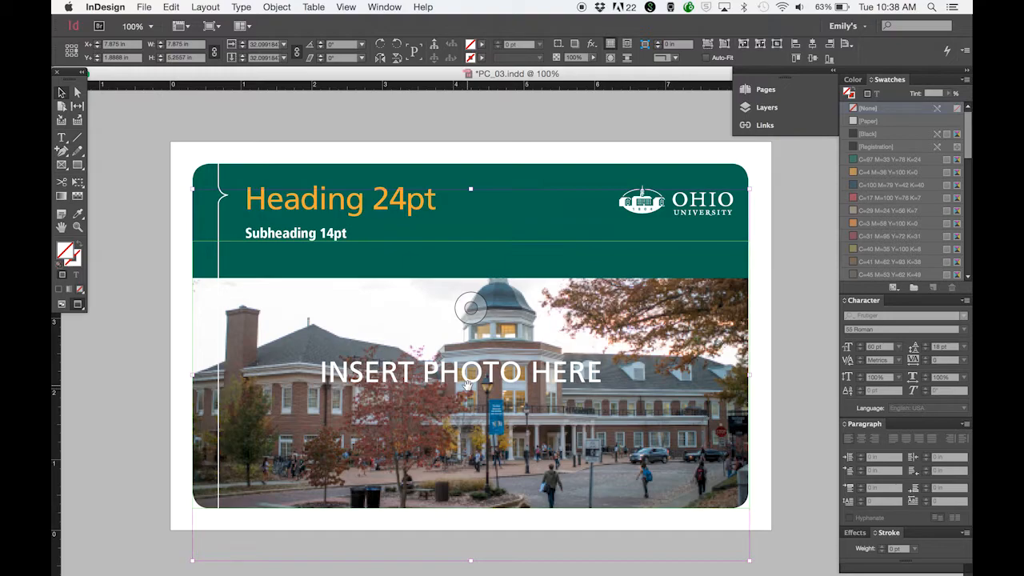
pyautogui.moveTo(468, 382); pyautogui.dragTo(470, 424)
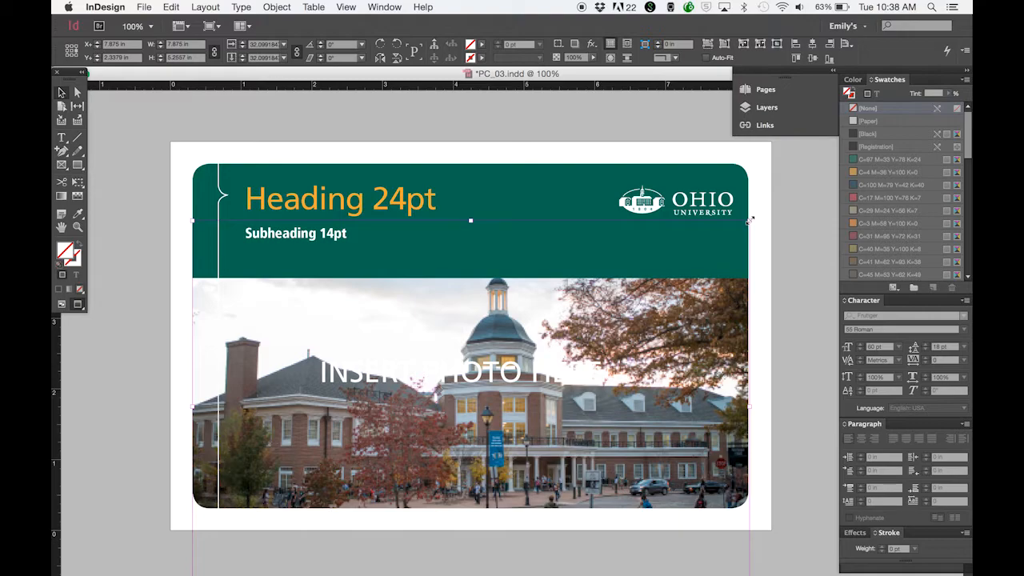
pyautogui.moveTo(750, 221); pyautogui.dragTo(824, 172)
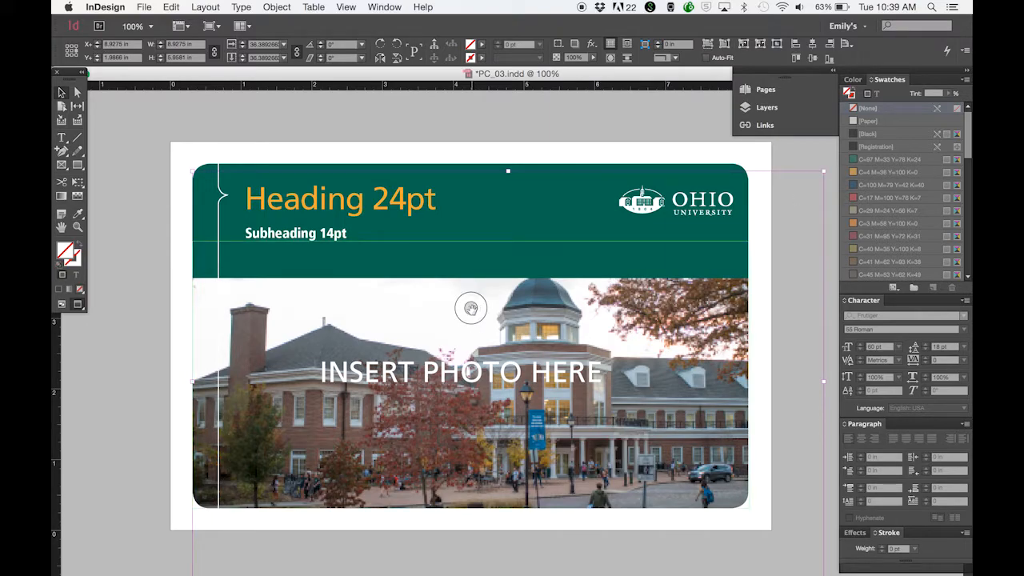
pyautogui.moveTo(471, 308); pyautogui.dragTo(477, 342)
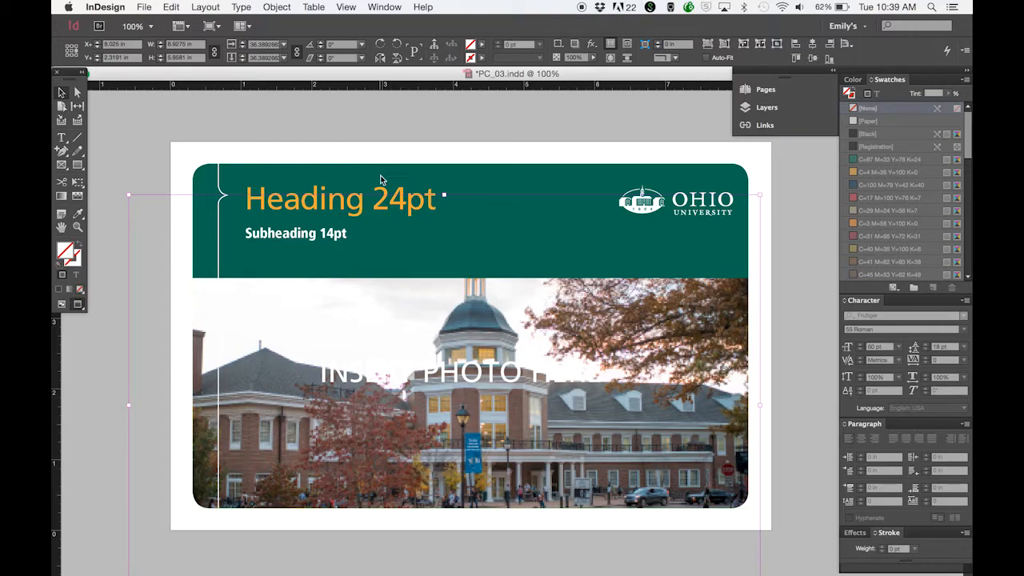
# Step: Deselect the photo and turn on Overprint Preview for the postcard
pyautogui.click(216, 272)
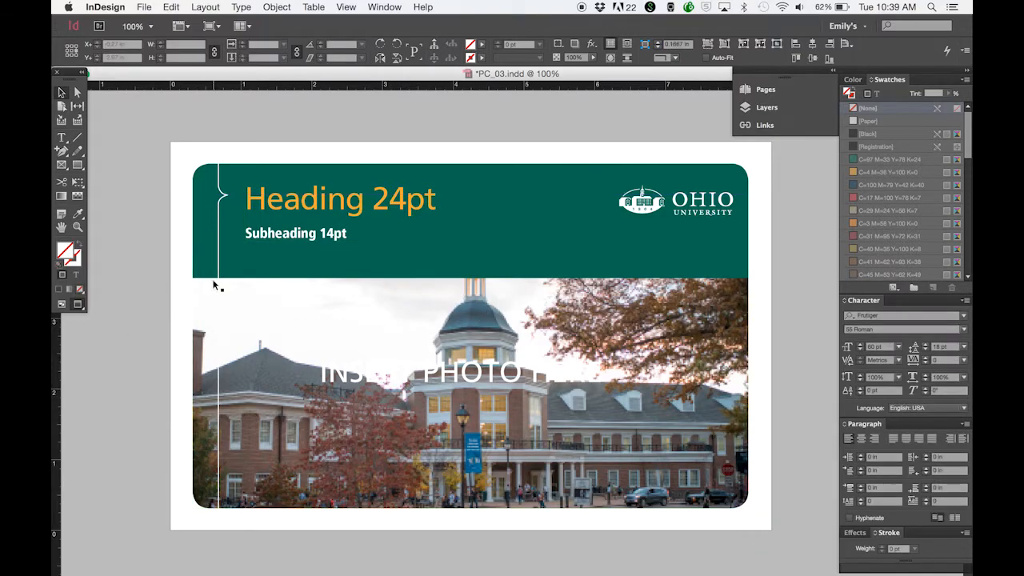
pyautogui.click(356, 6)
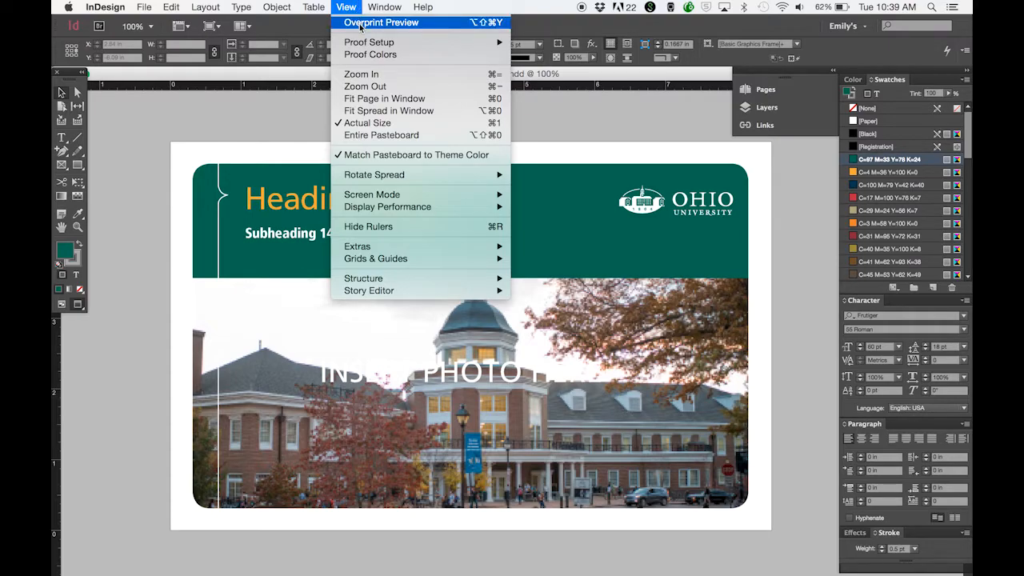
pyautogui.click(361, 24)
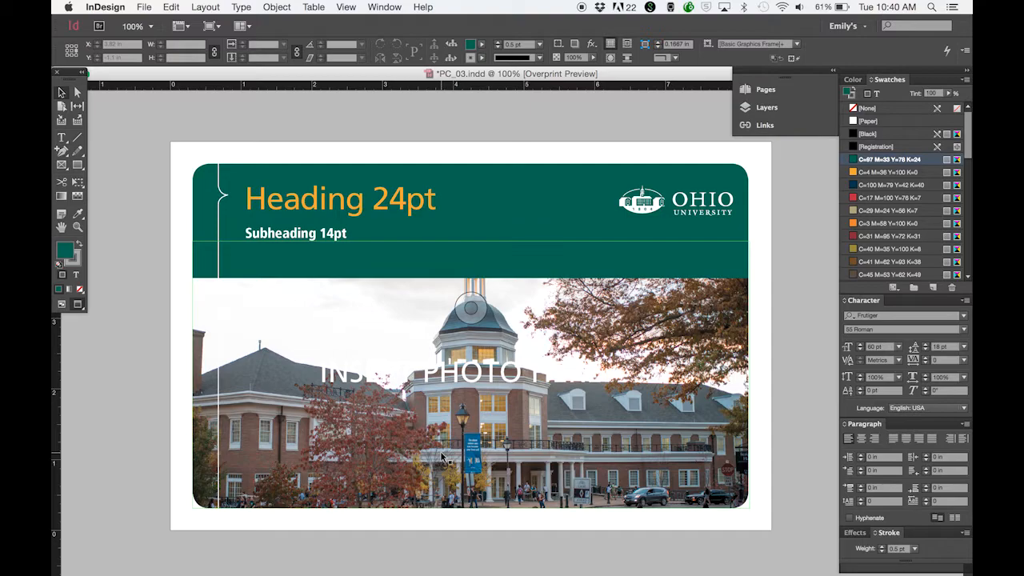
# Step: Review the placed photo's link information and open the linked image with Adobe Photoshop CC 2014 15.1.0
pyautogui.click(563, 341)
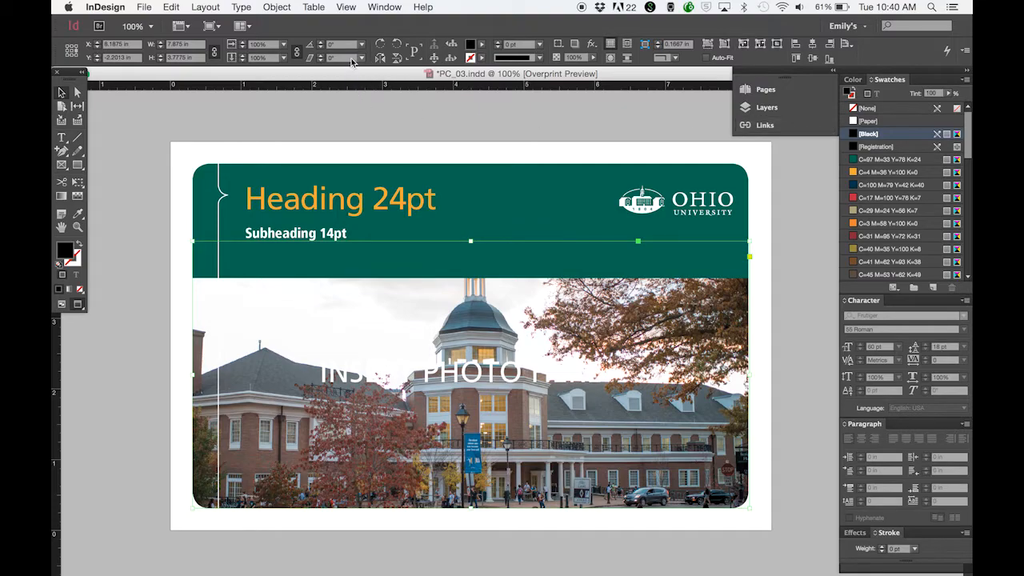
pyautogui.click(381, 8)
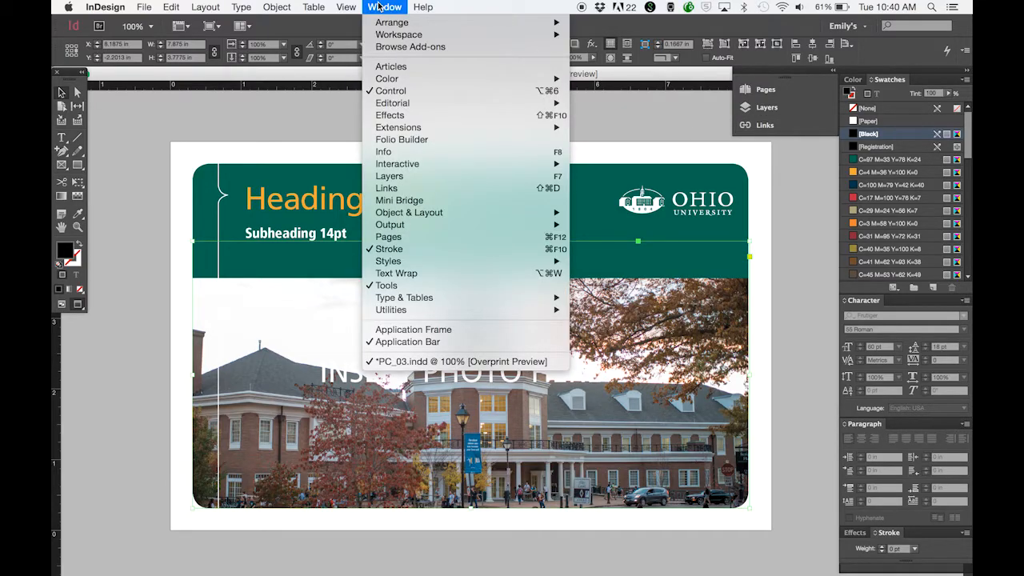
pyautogui.click(409, 191)
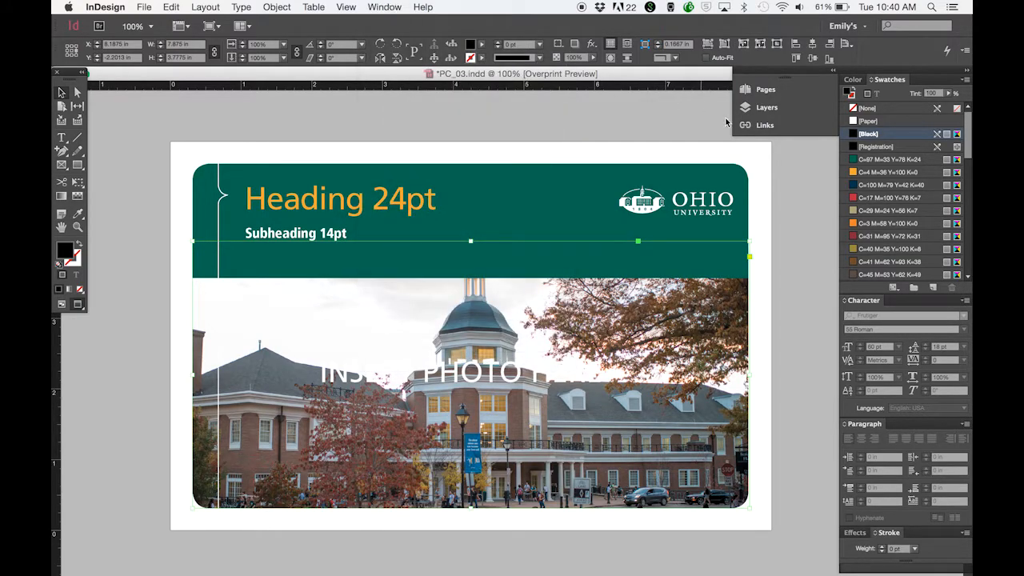
pyautogui.click(761, 128)
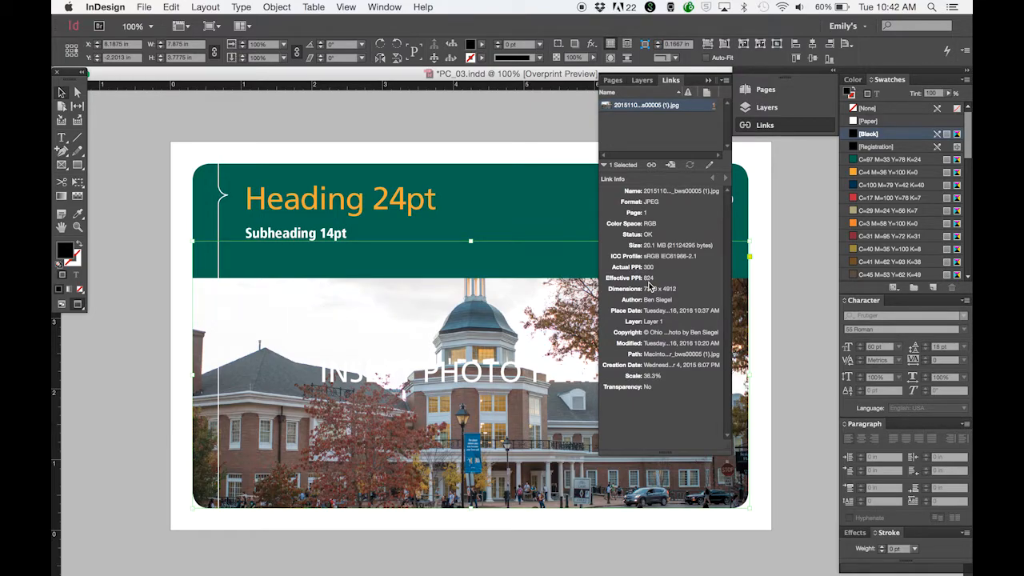
pyautogui.click(726, 80)
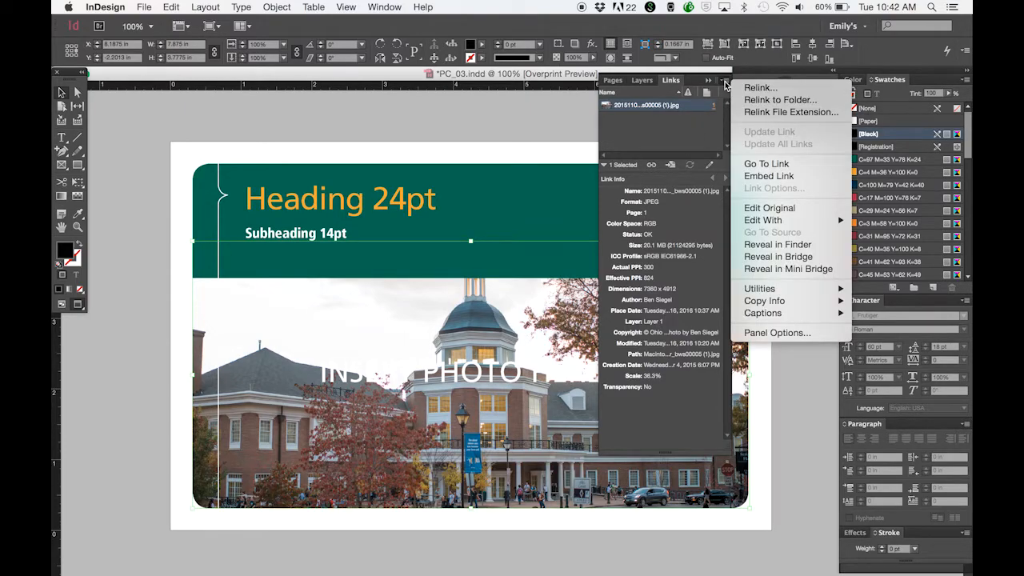
pyautogui.moveTo(778, 221)
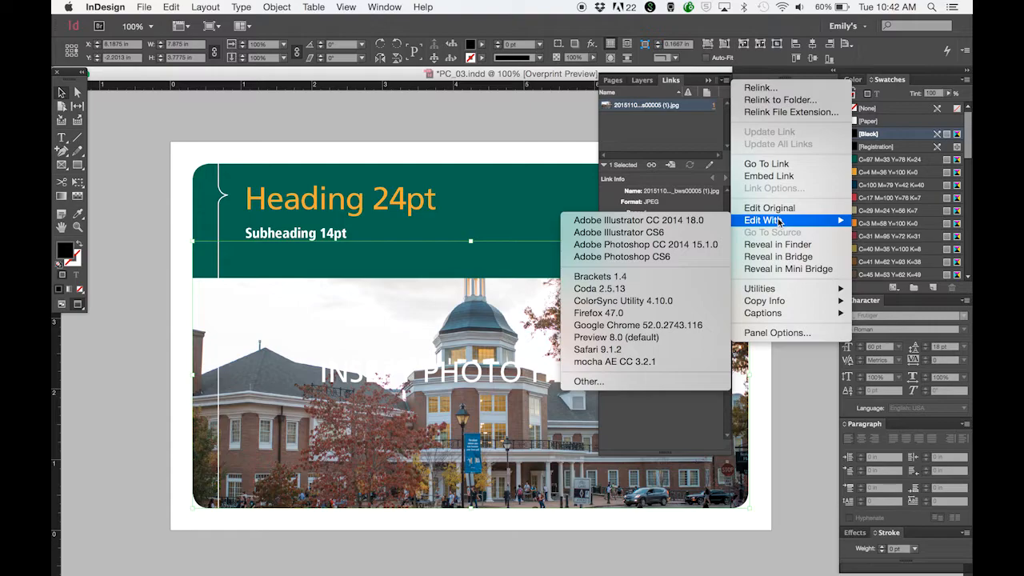
pyautogui.click(645, 245)
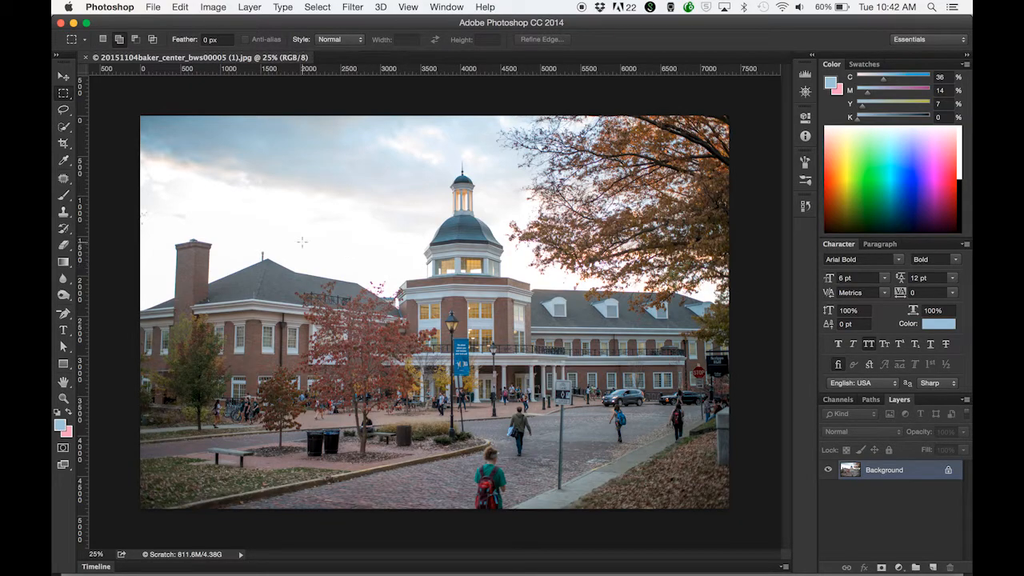
# Step: Convert the photo's color mode to CMYK Color
pyautogui.click(210, 7)
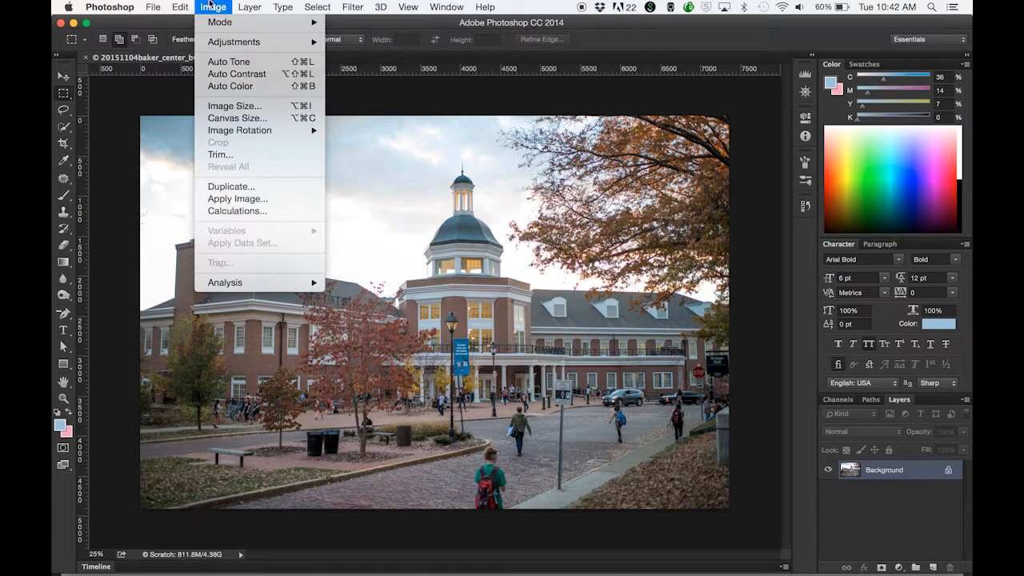
pyautogui.moveTo(220, 25)
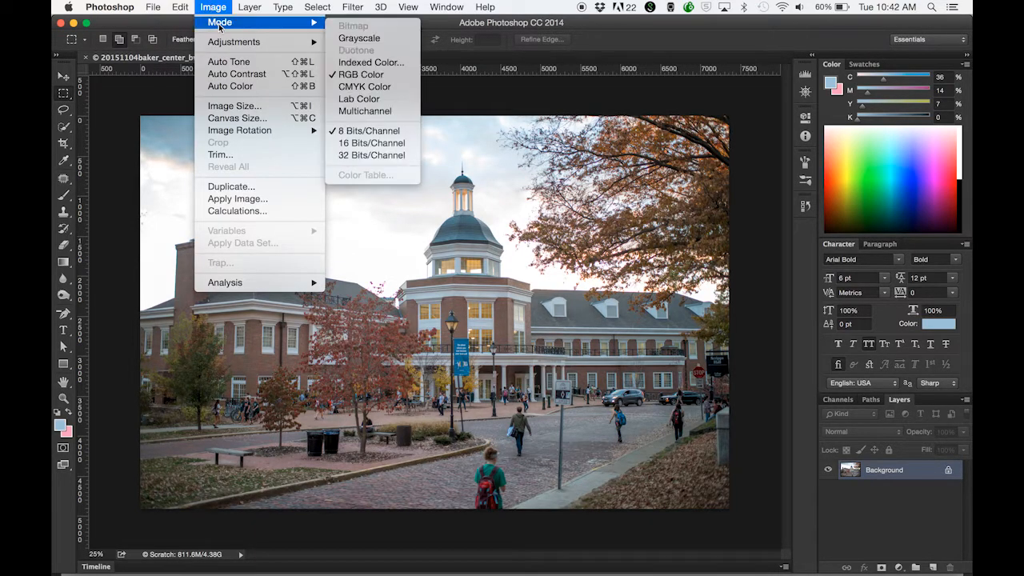
pyautogui.click(389, 88)
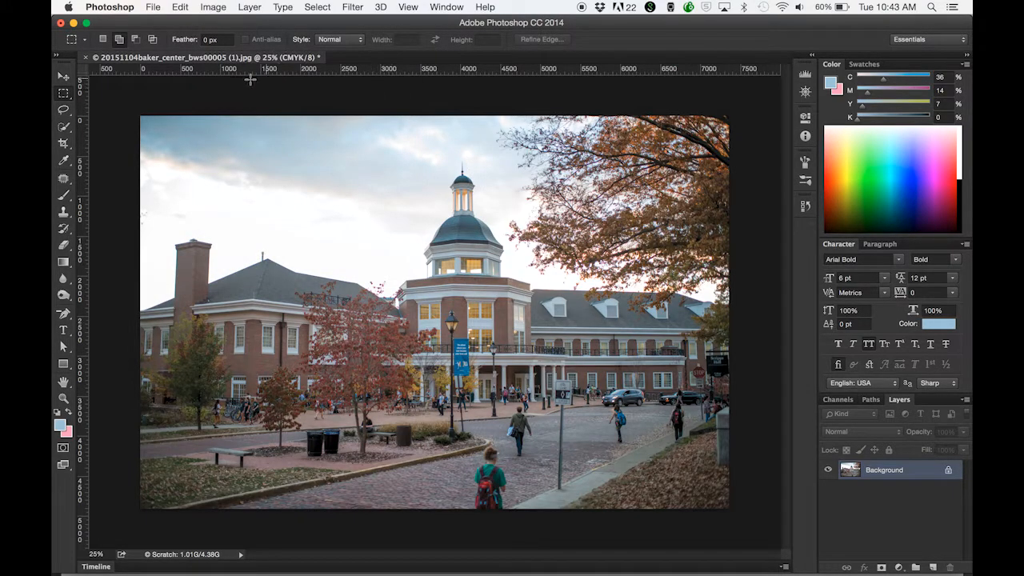
# Step: Save the converted photo as a progressive JPEG at Maximum quality 12 and close the image
pyautogui.click(152, 7)
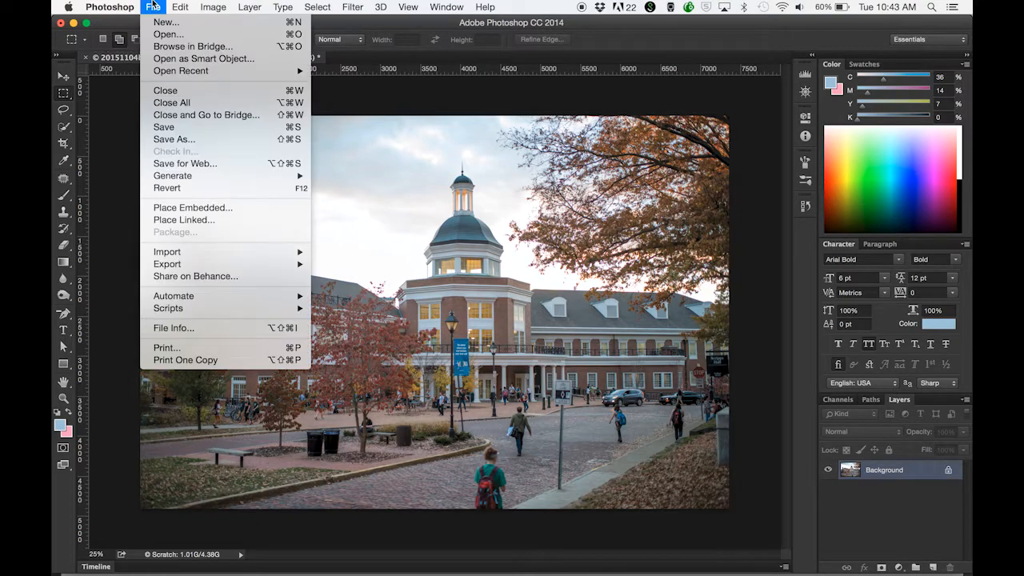
pyautogui.click(191, 128)
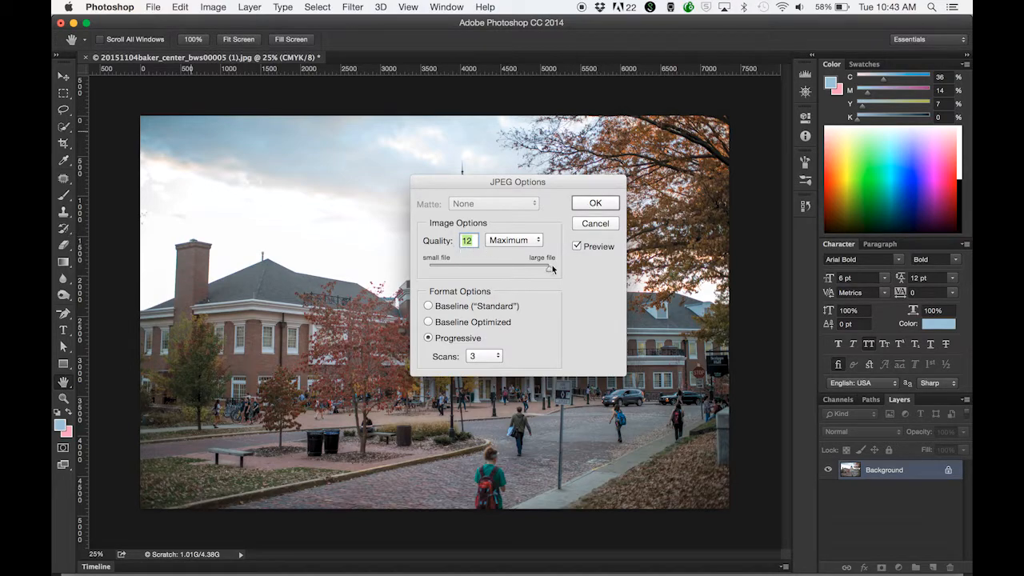
pyautogui.click(606, 206)
pyautogui.press('m')
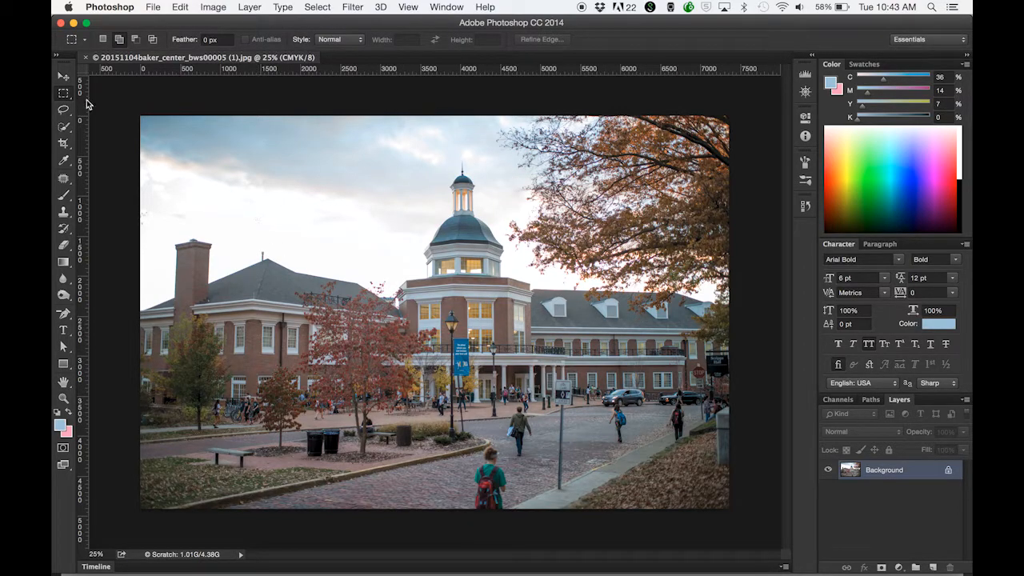
pyautogui.click(61, 23)
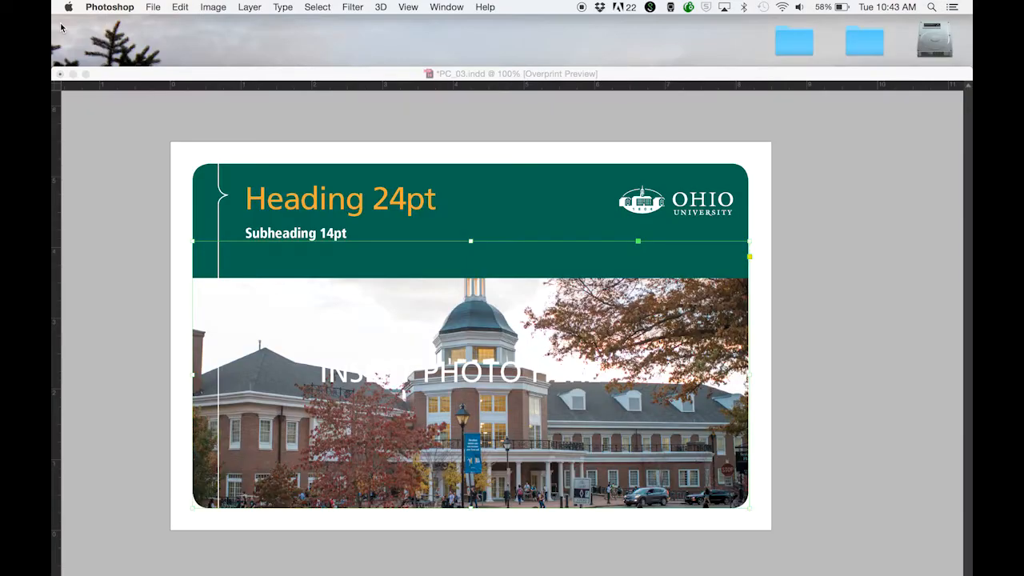
# Step: Return to InDesign, check the color space in the photo's link information, and deselect the photo
pyautogui.click(596, 116)
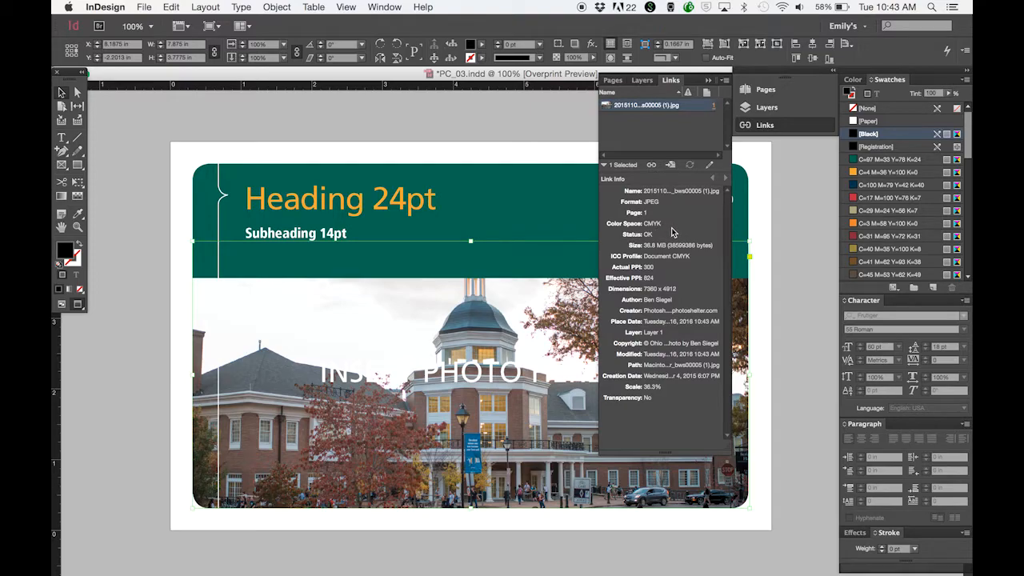
pyautogui.click(769, 126)
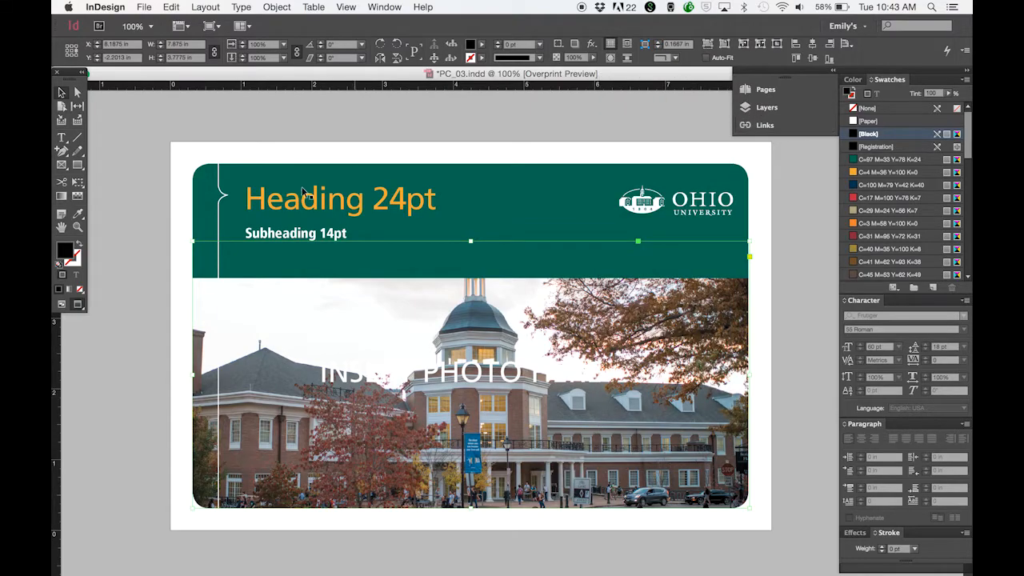
pyautogui.click(156, 190)
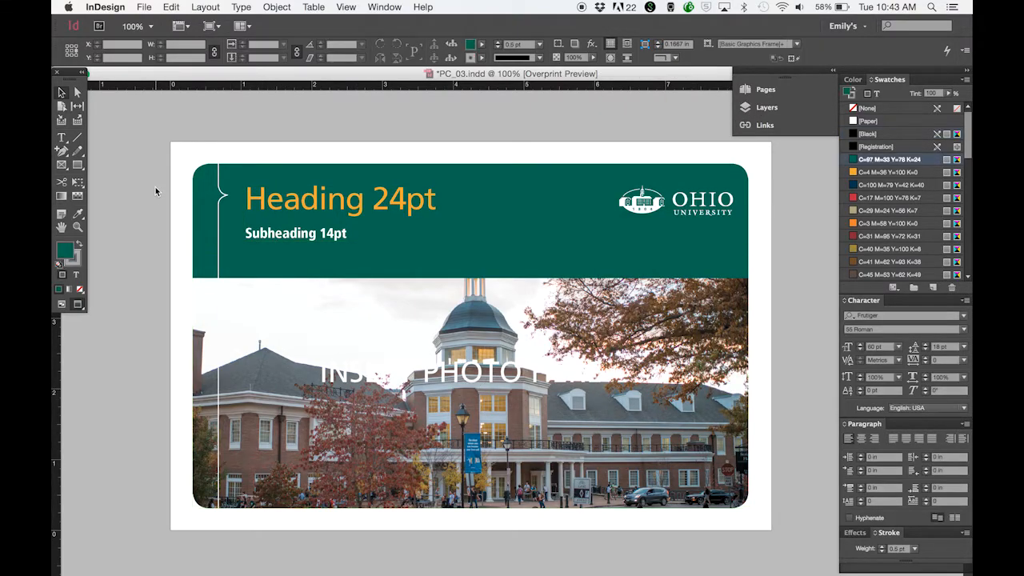
# Step: Activate the Type tool and try selecting the heading line alone and all the text in its frame
pyautogui.click(63, 141)
pyautogui.click(64, 141)
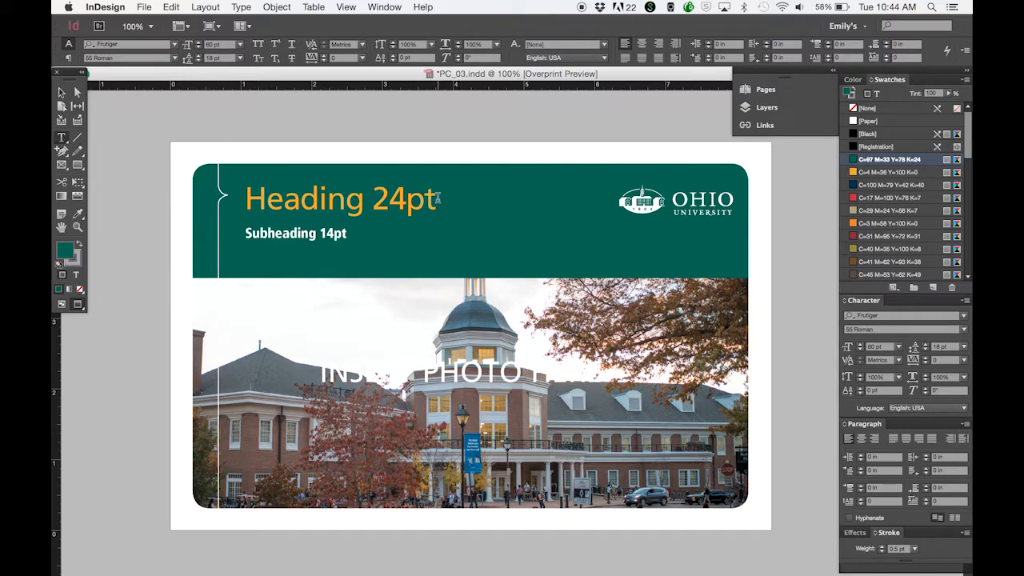
pyautogui.moveTo(438, 198); pyautogui.dragTo(259, 167)
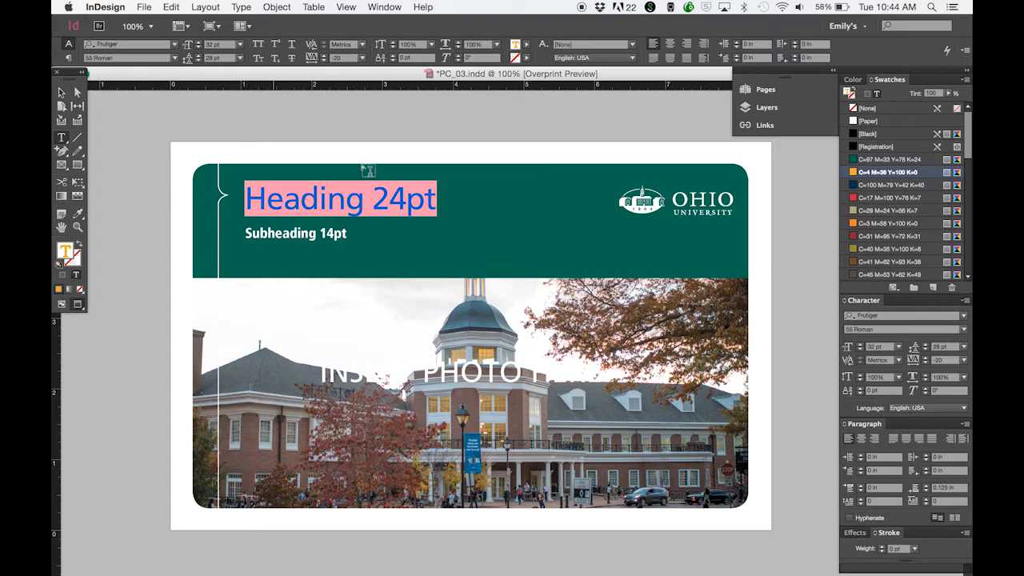
pyautogui.click(437, 194)
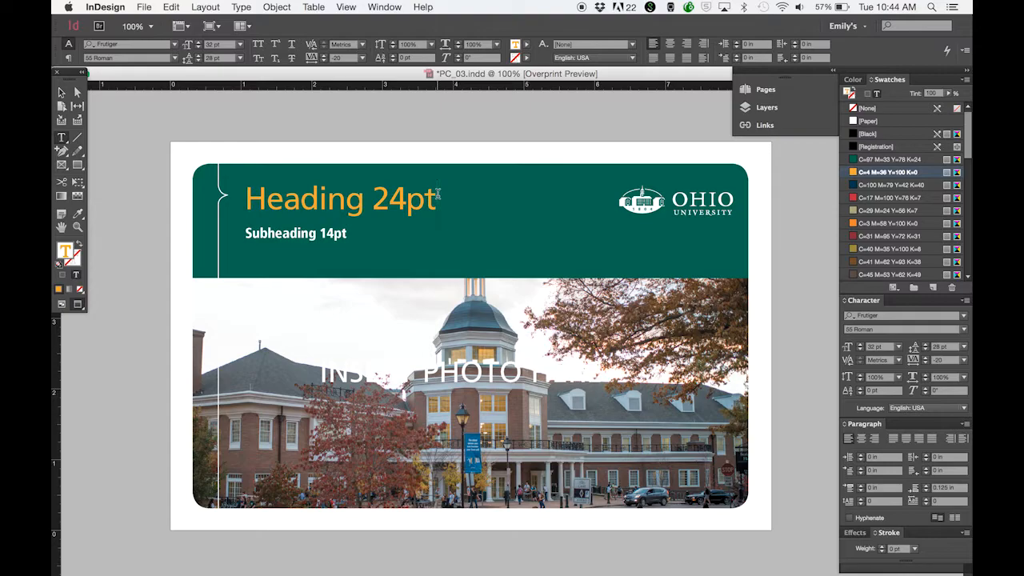
pyautogui.press('Escape')
pyautogui.press('super+a')
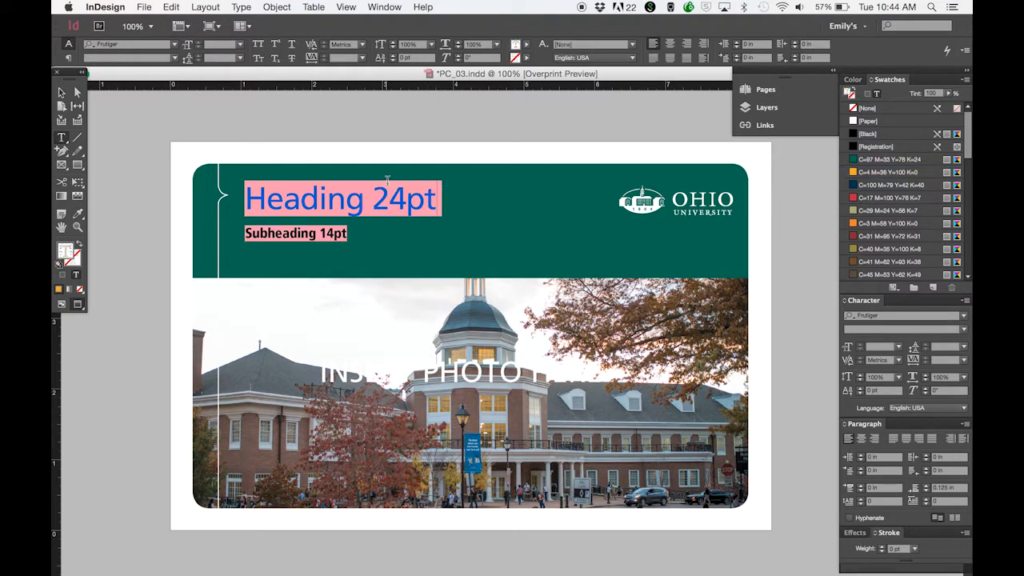
pyautogui.click(432, 201)
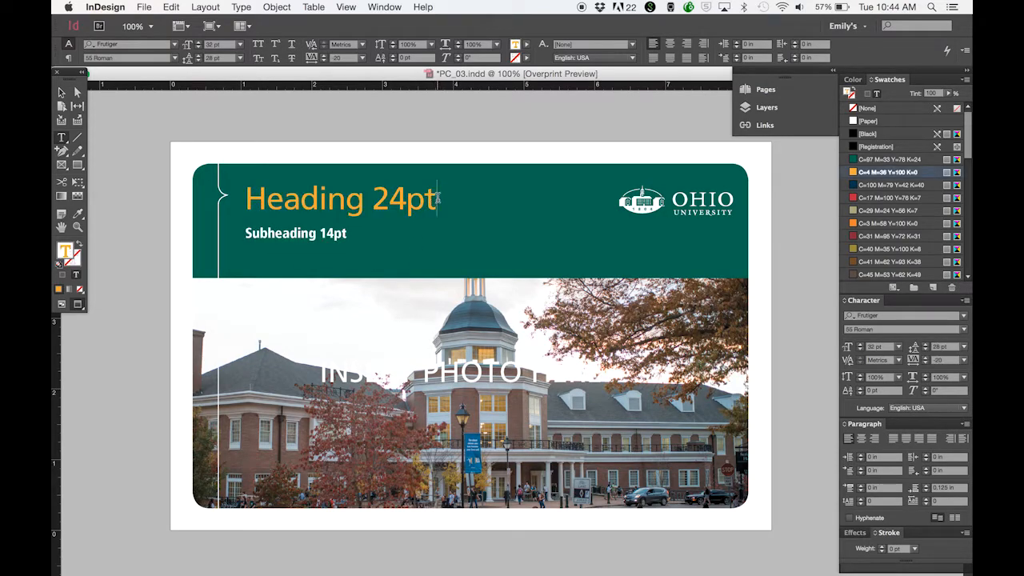
# Step: Recolor the text "Heading 24pt" with the light green swatch C=48 M=0 Y=100 K=0
pyautogui.moveTo(430, 195); pyautogui.dragTo(216, 180)
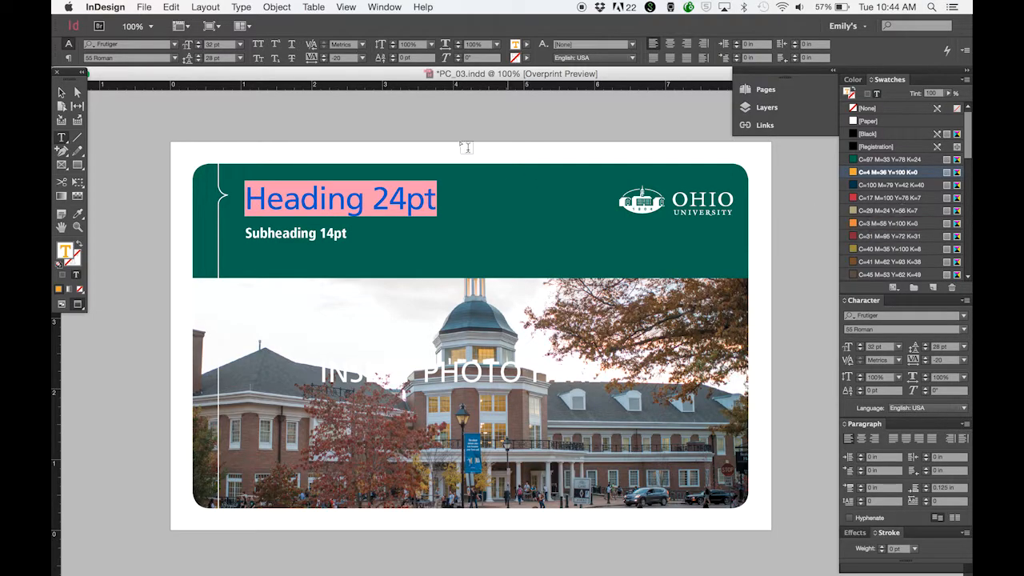
pyautogui.click(398, 7)
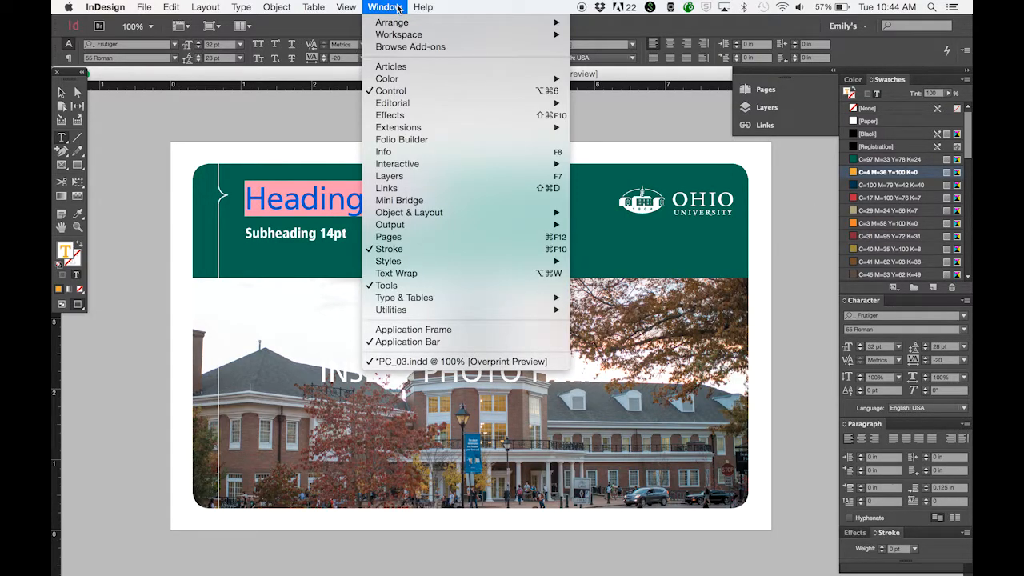
pyautogui.moveTo(406, 86)
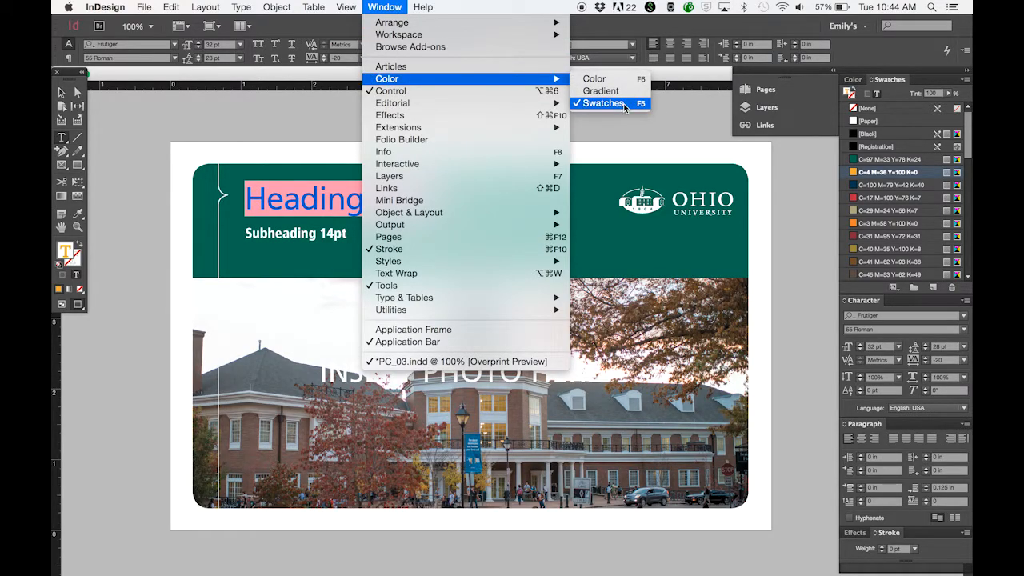
pyautogui.click(386, 6)
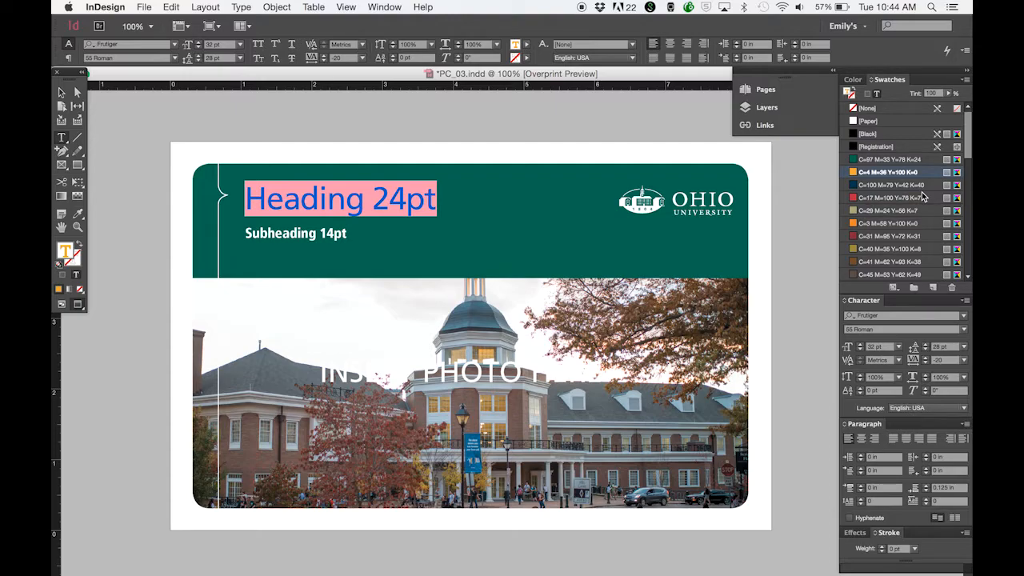
pyautogui.scroll(-2, 885, 249)
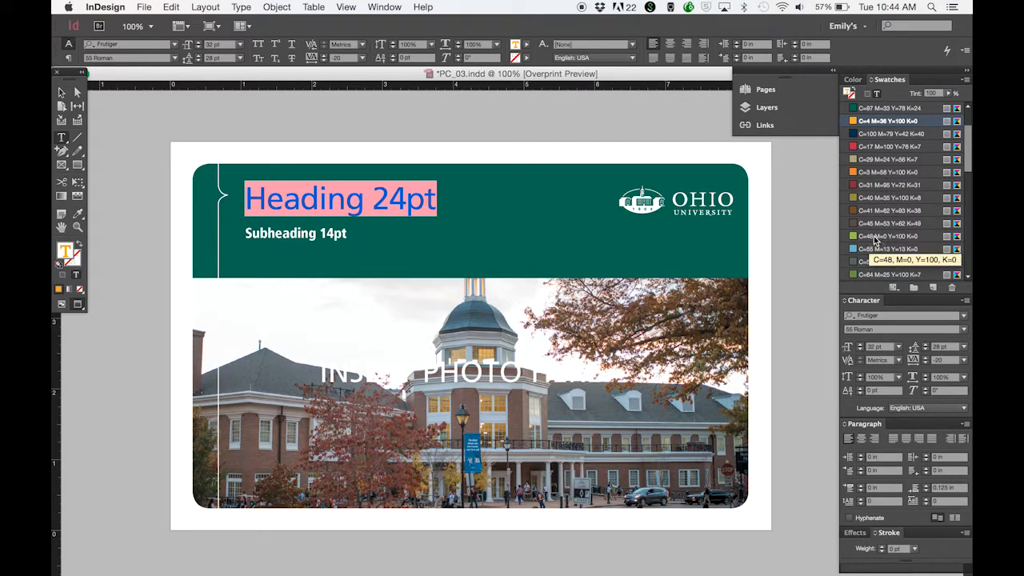
pyautogui.click(885, 236)
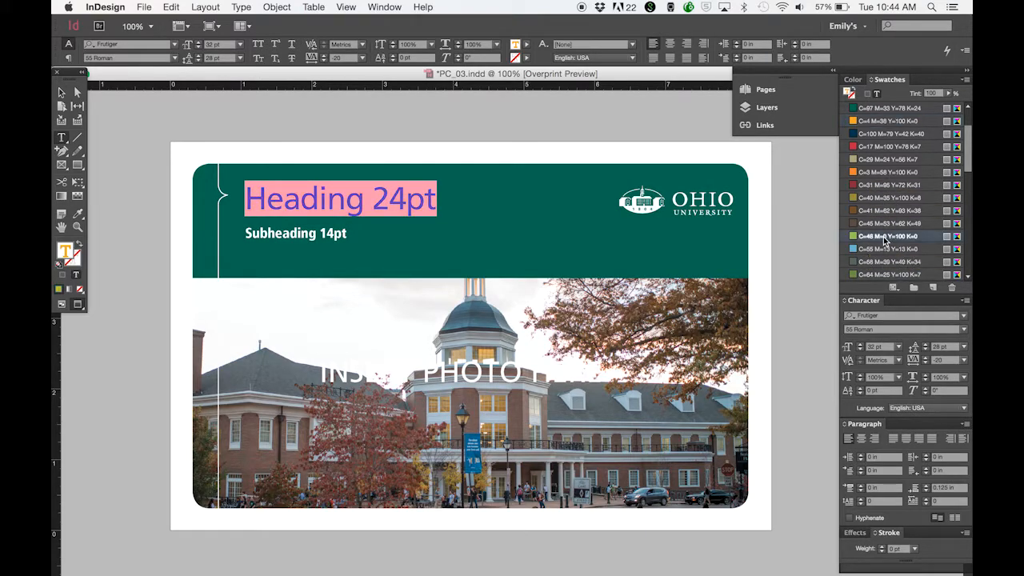
pyautogui.click(412, 194)
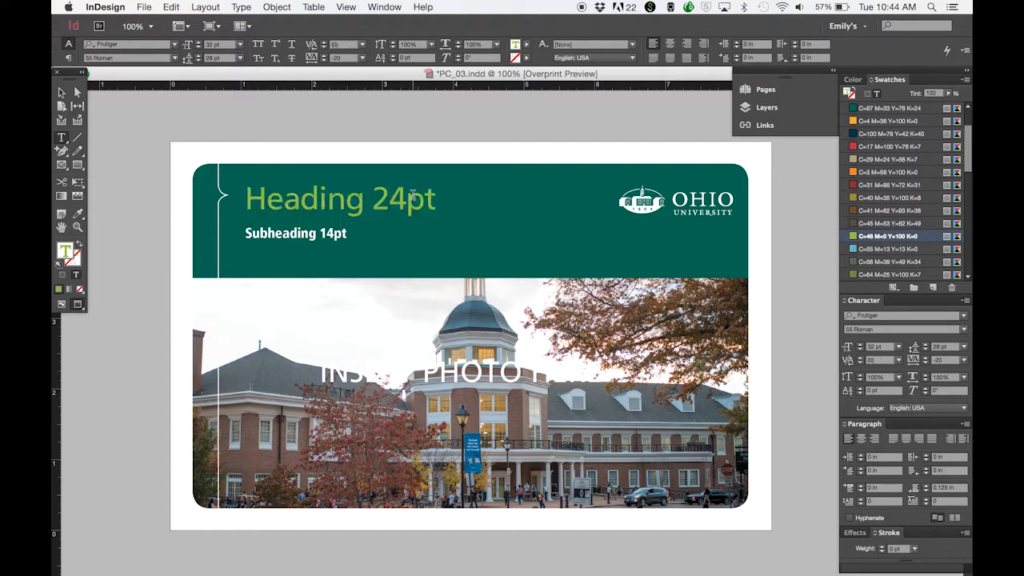
# Step: Place the text cursor at the end of the heading and toggle the swatch target to stroke and back to fill
pyautogui.click(436, 198)
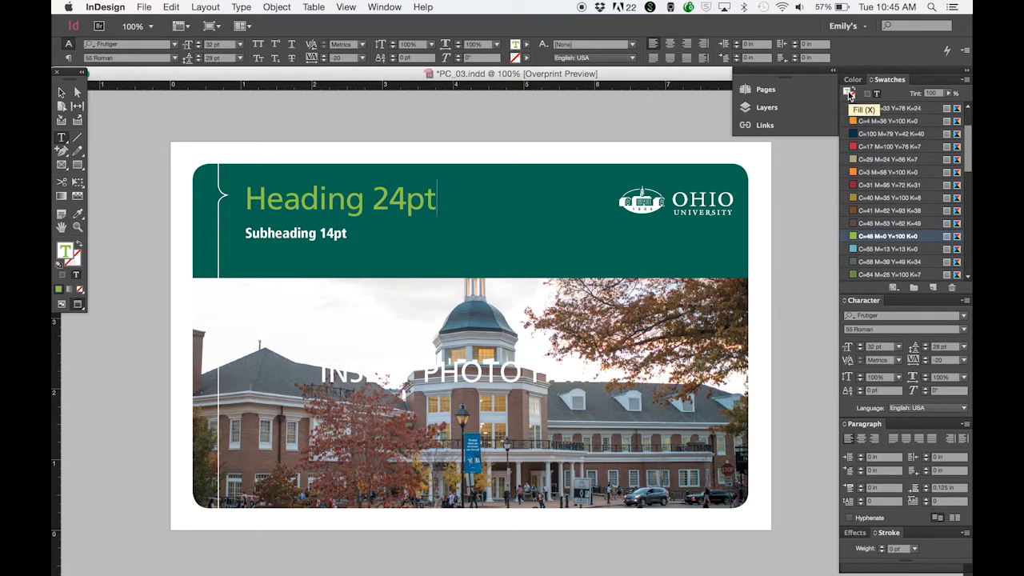
pyautogui.click(854, 97)
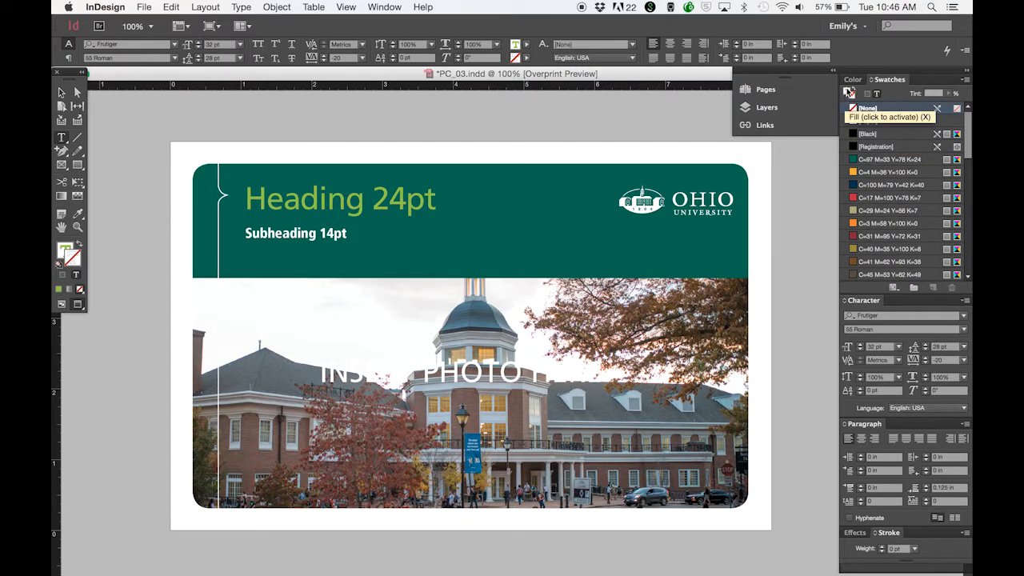
pyautogui.click(849, 93)
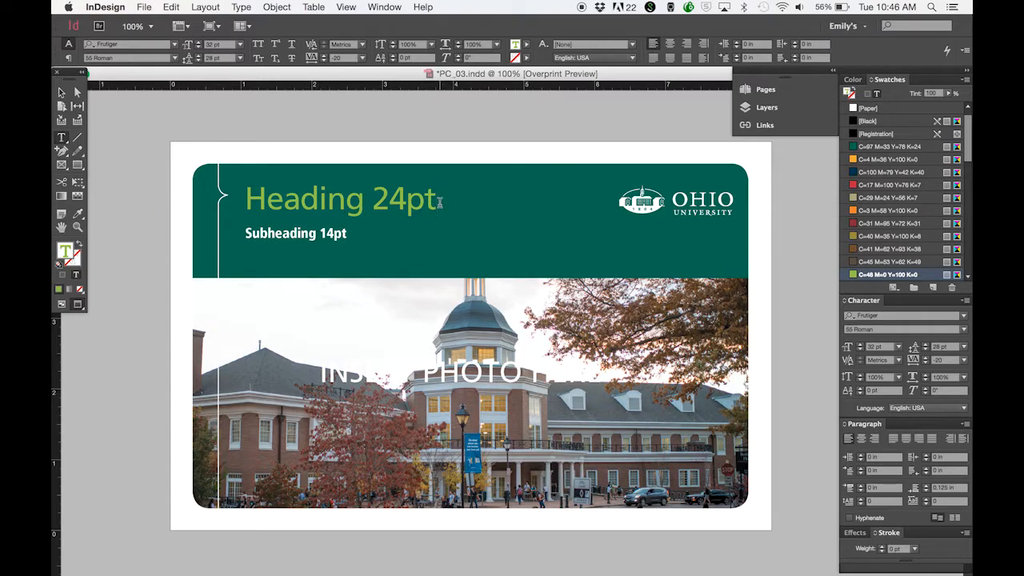
# Step: Right-align both the heading and the subheading
pyautogui.moveTo(438, 202); pyautogui.dragTo(178, 171)
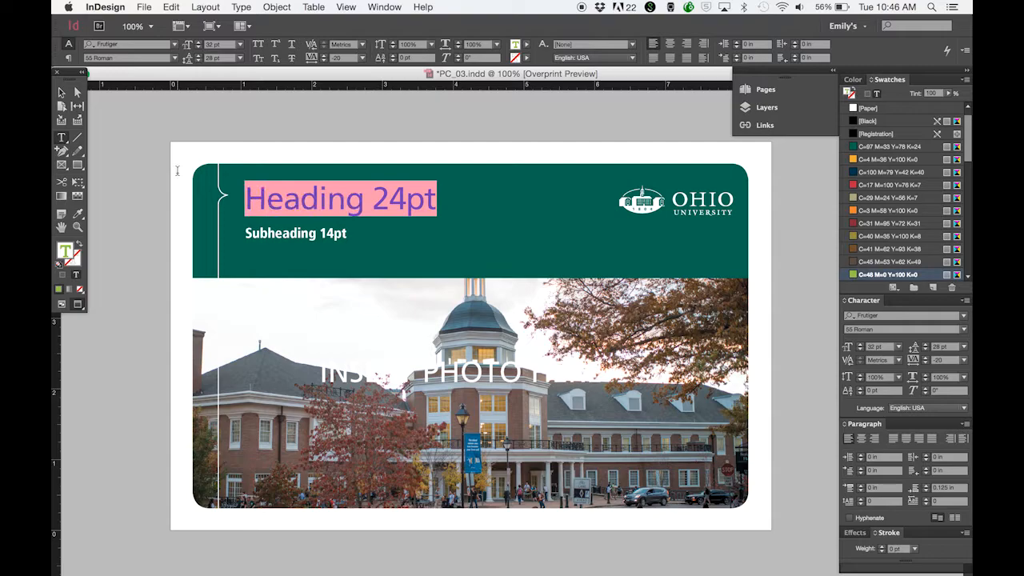
pyautogui.click(357, 234)
pyautogui.moveTo(353, 234); pyautogui.dragTo(212, 186)
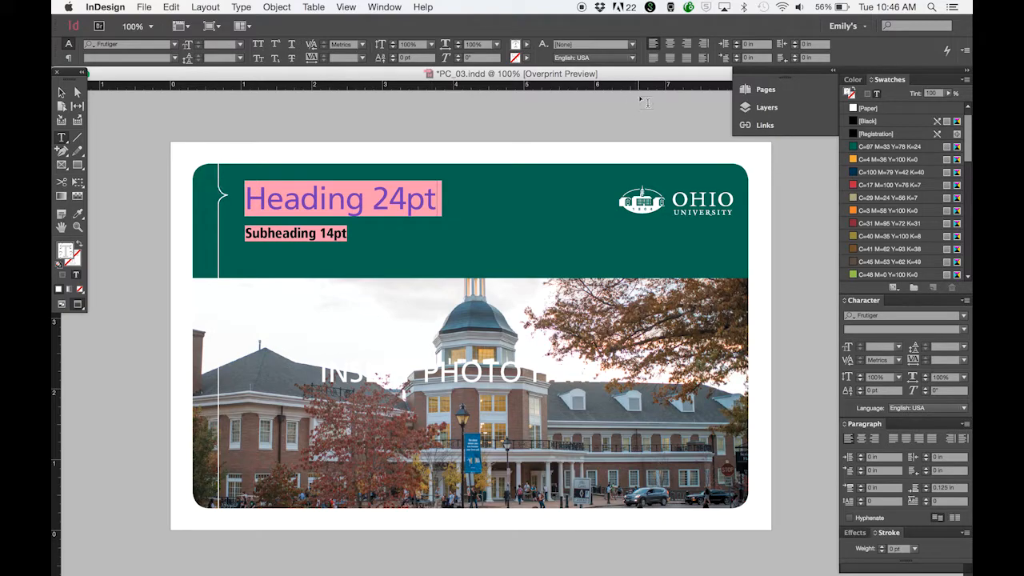
pyautogui.click(687, 49)
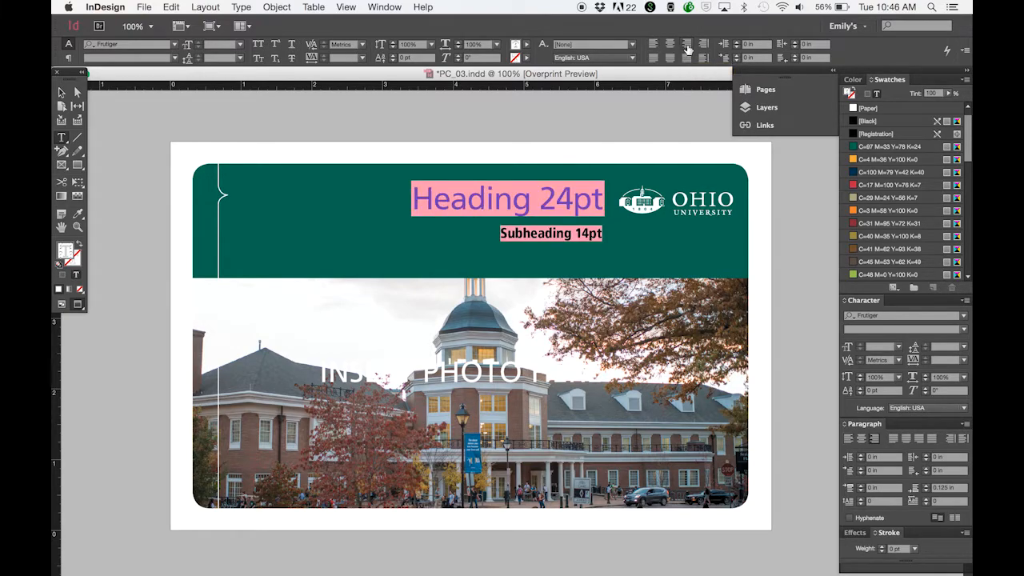
# Step: Left-align the heading and subheading, switch to the Selection tool, and deselect everything
pyautogui.click(554, 200)
pyautogui.click(605, 199)
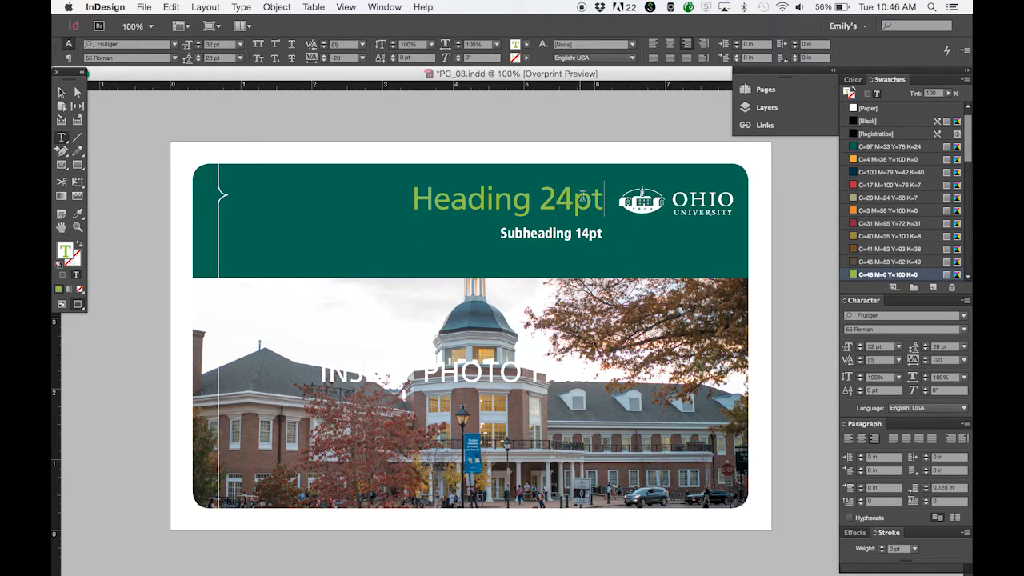
pyautogui.press('super+a')
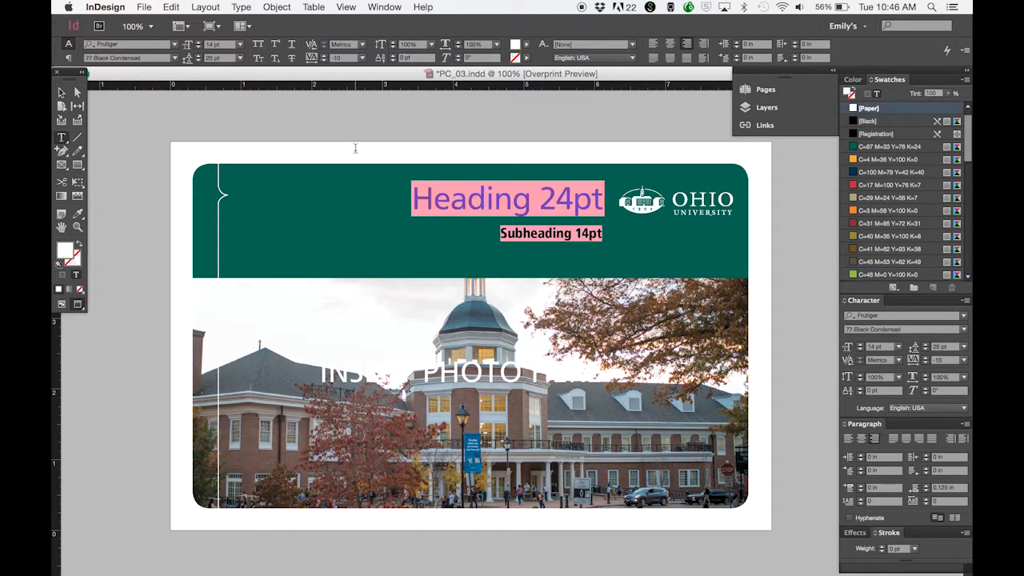
pyautogui.click(653, 43)
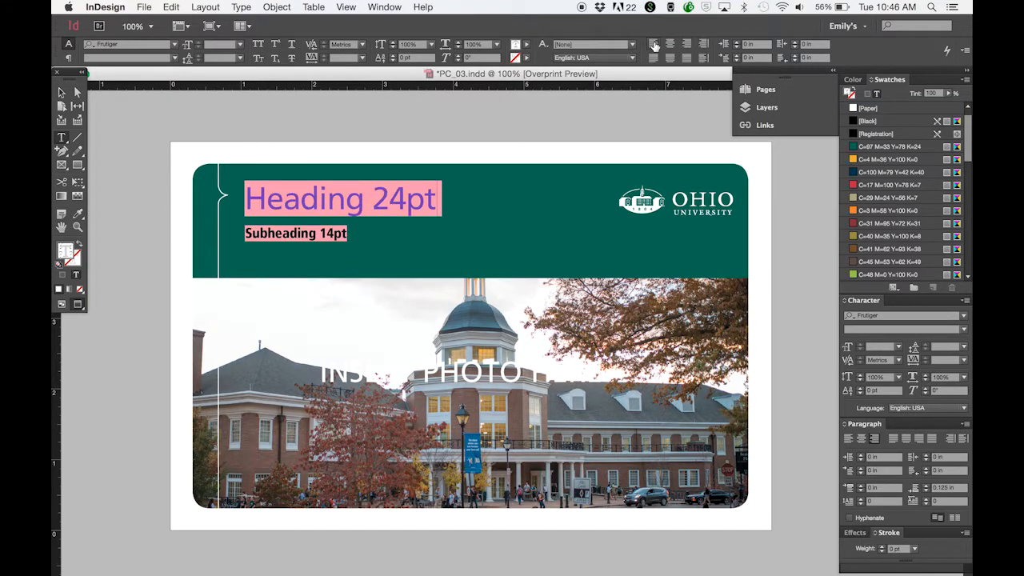
pyautogui.click(360, 234)
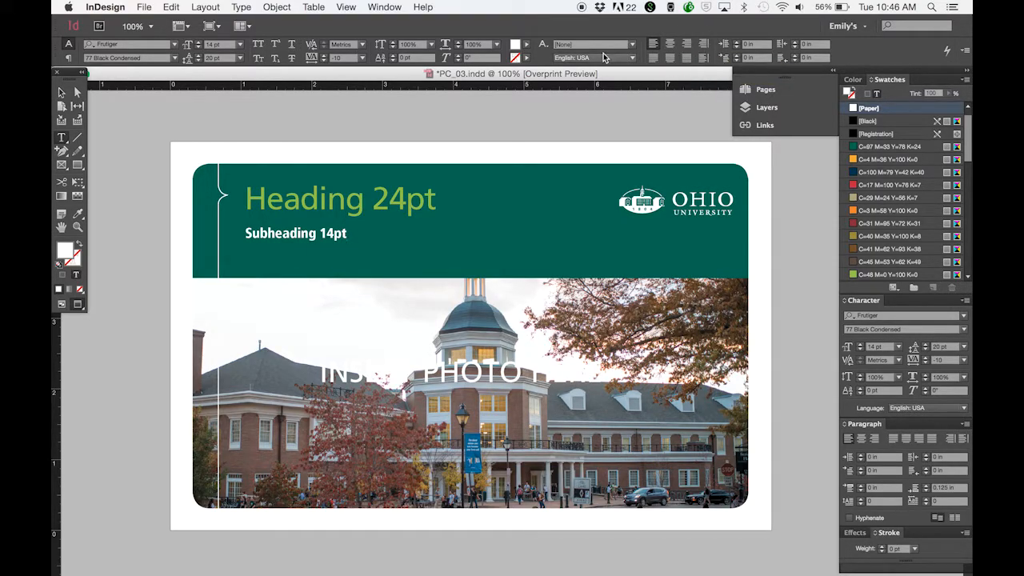
pyautogui.click(61, 92)
pyautogui.click(134, 231)
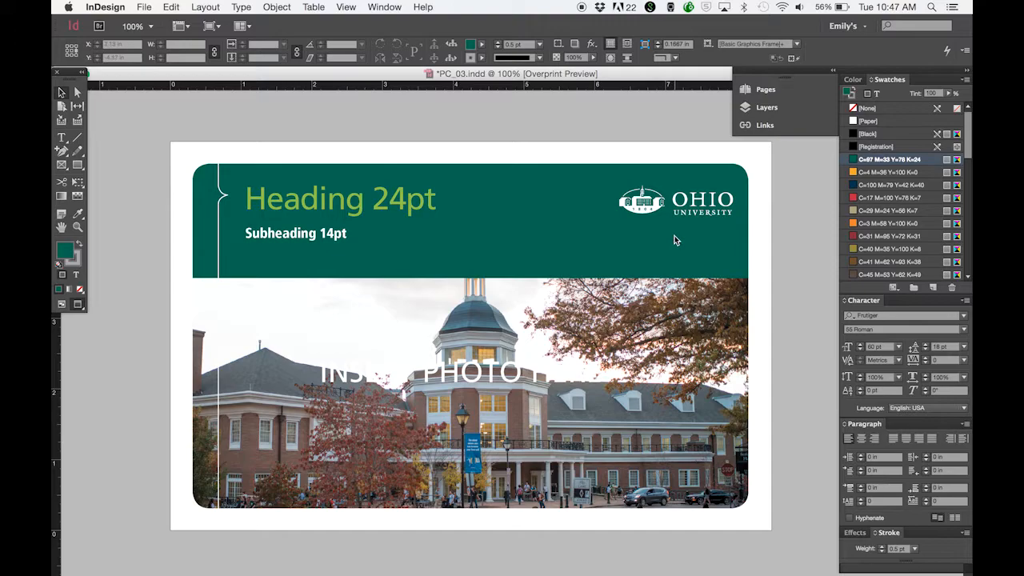
# Step: Show the document's layers and expand Layer 1 to list its objects
pyautogui.click(773, 109)
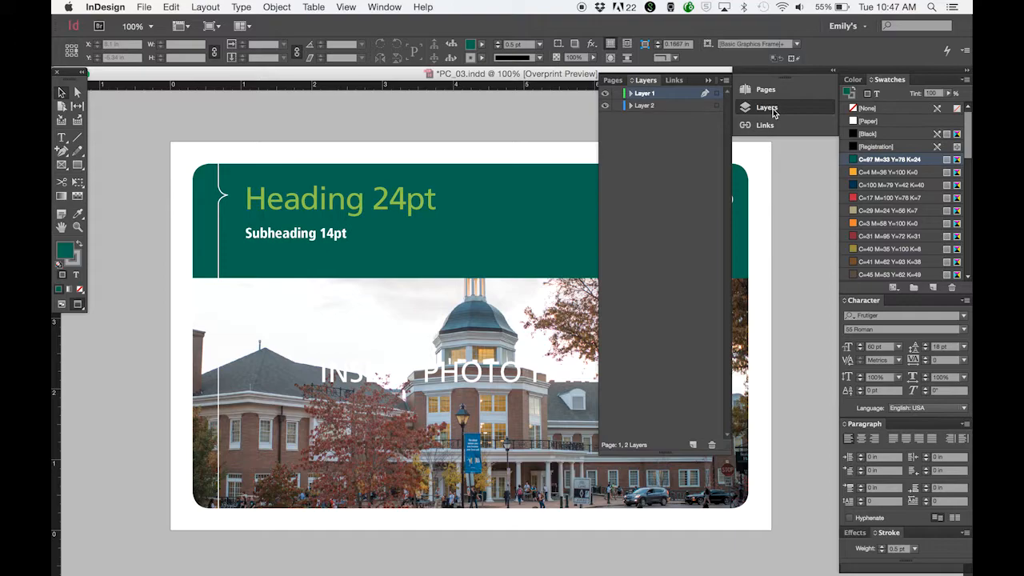
pyautogui.click(384, 6)
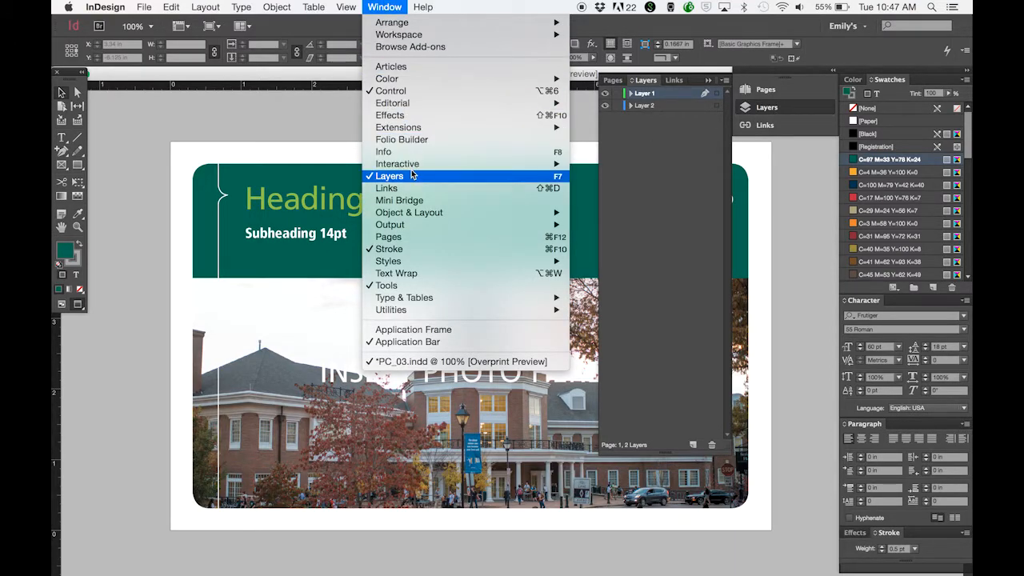
pyautogui.click(401, 4)
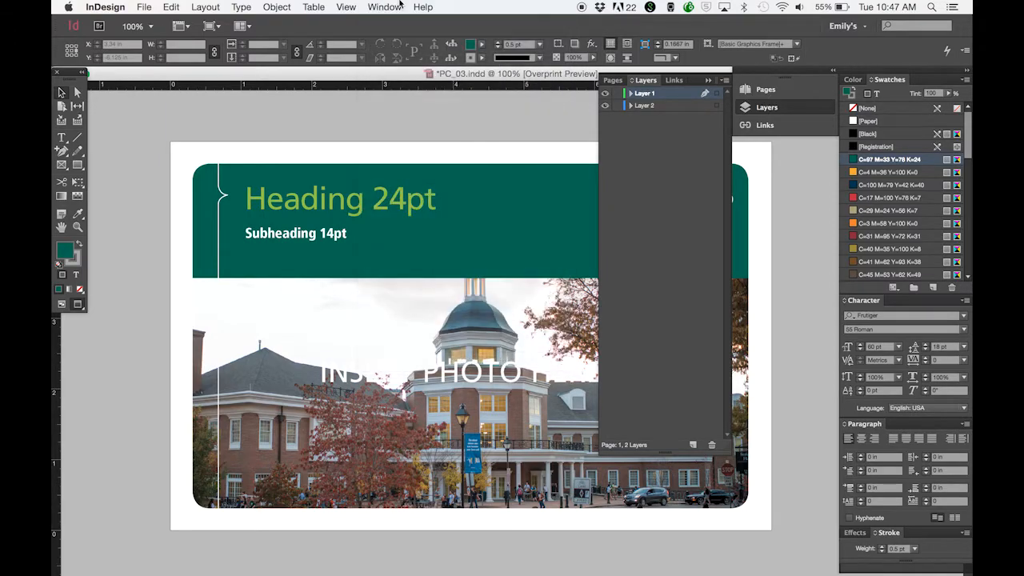
pyautogui.click(631, 94)
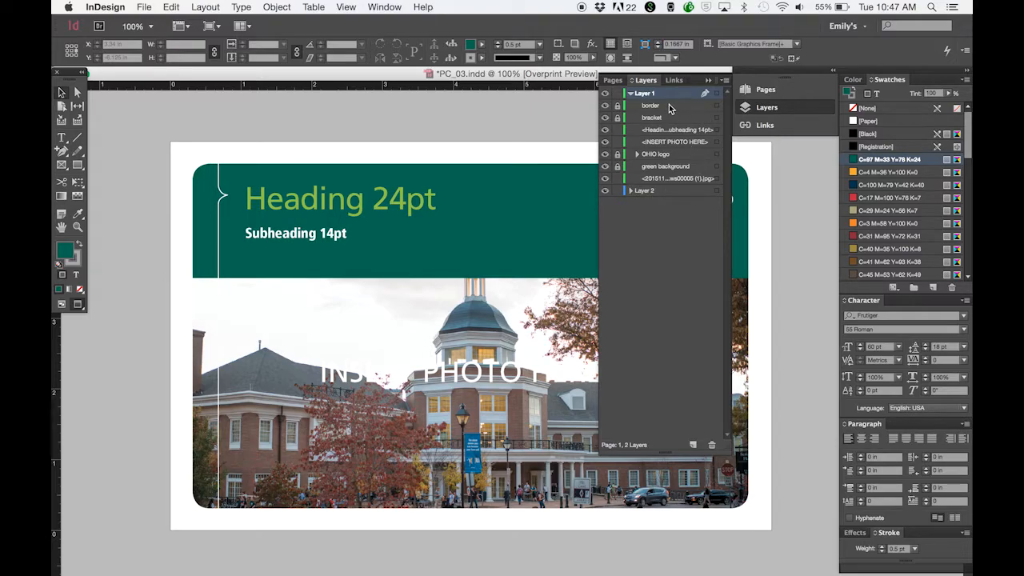
# Step: Unlock the green background object in Layer 1 and fill it with the dark blue swatch C=100 M=79 Y=42 K=40
pyautogui.click(617, 109)
pyautogui.click(617, 118)
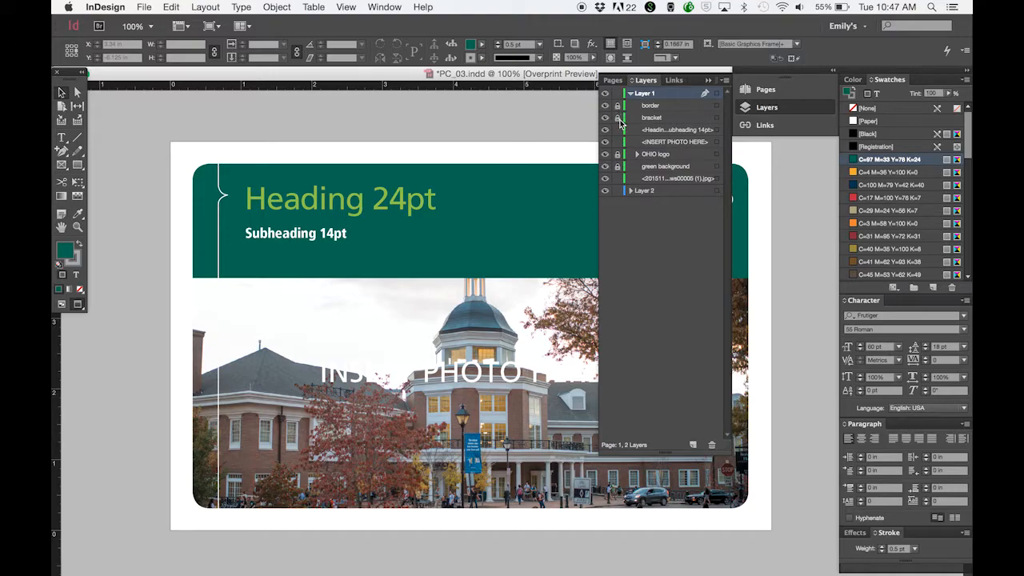
pyautogui.click(618, 167)
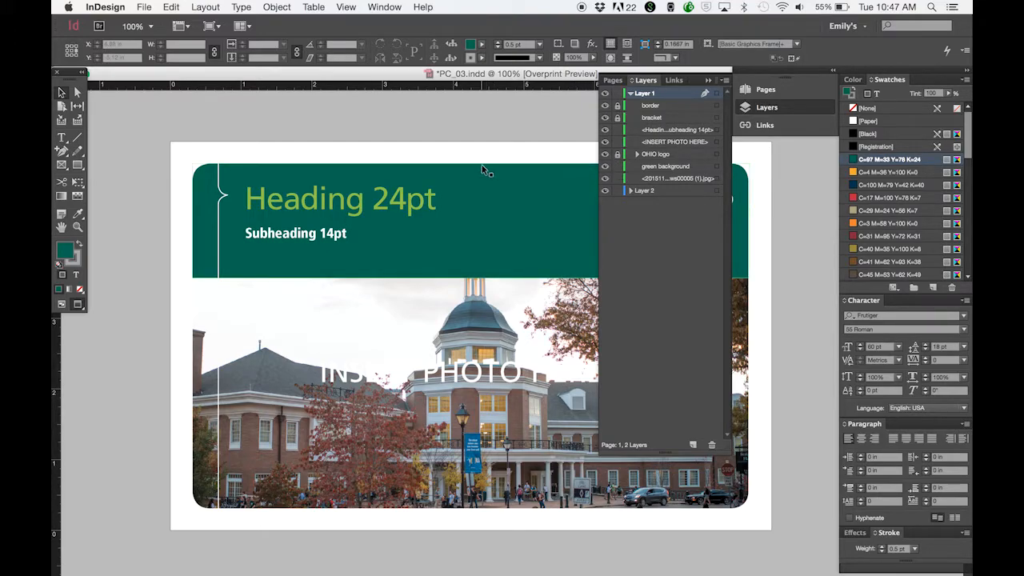
pyautogui.click(431, 168)
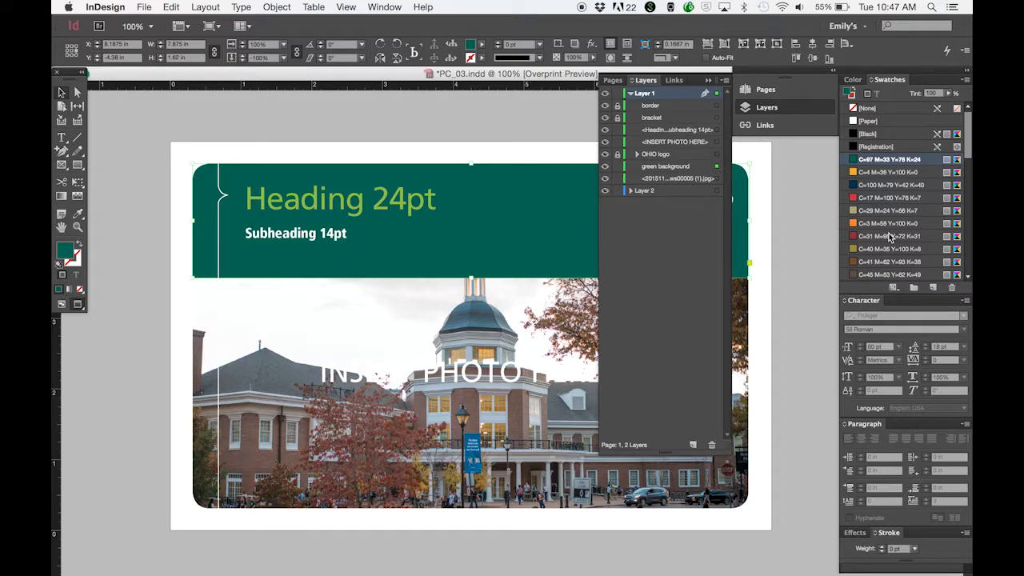
pyautogui.click(882, 187)
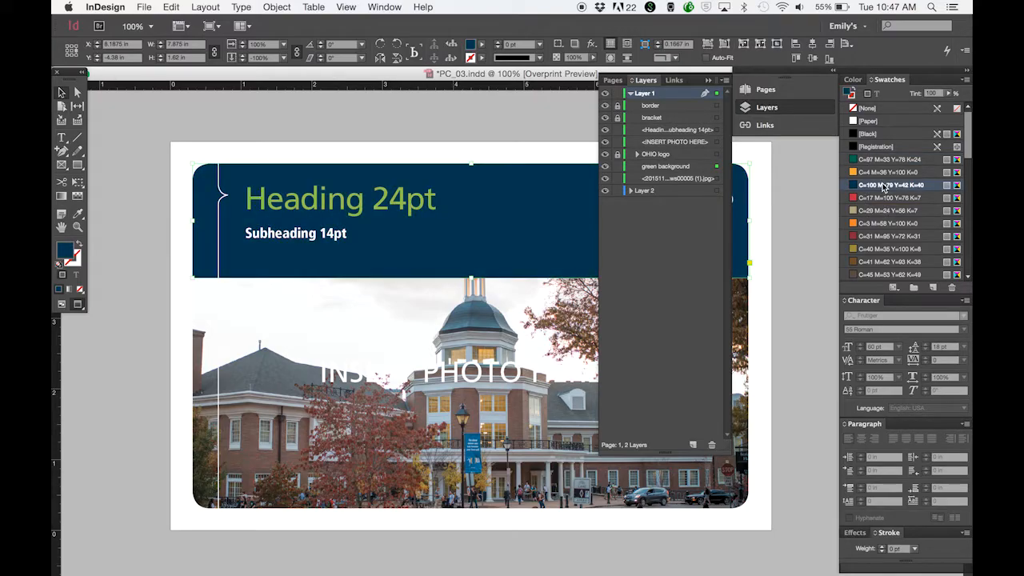